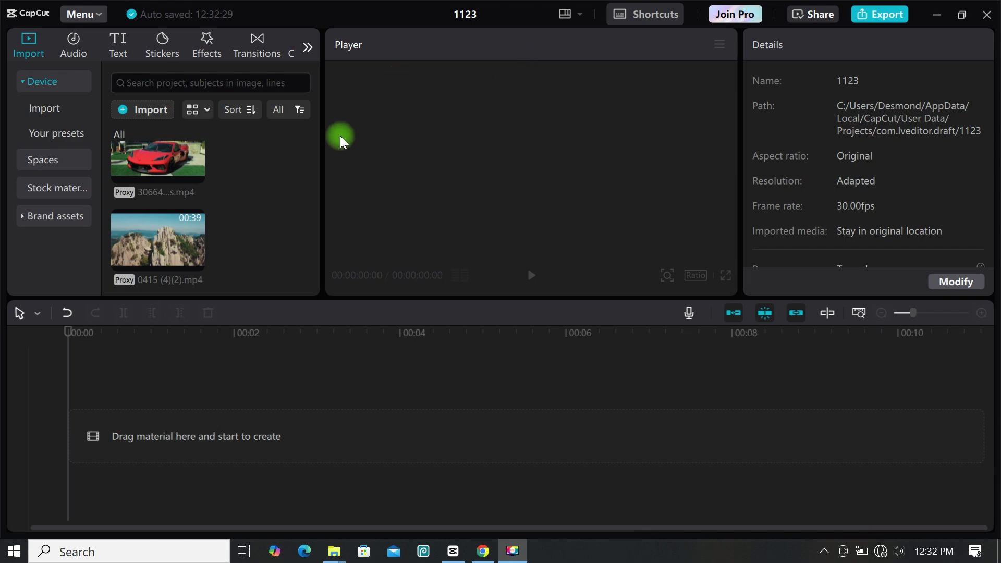
Step: Place the mountain, red car, dancer and money clips on the main track one after another in that order
left_click_drag(183, 241, 157, 391)
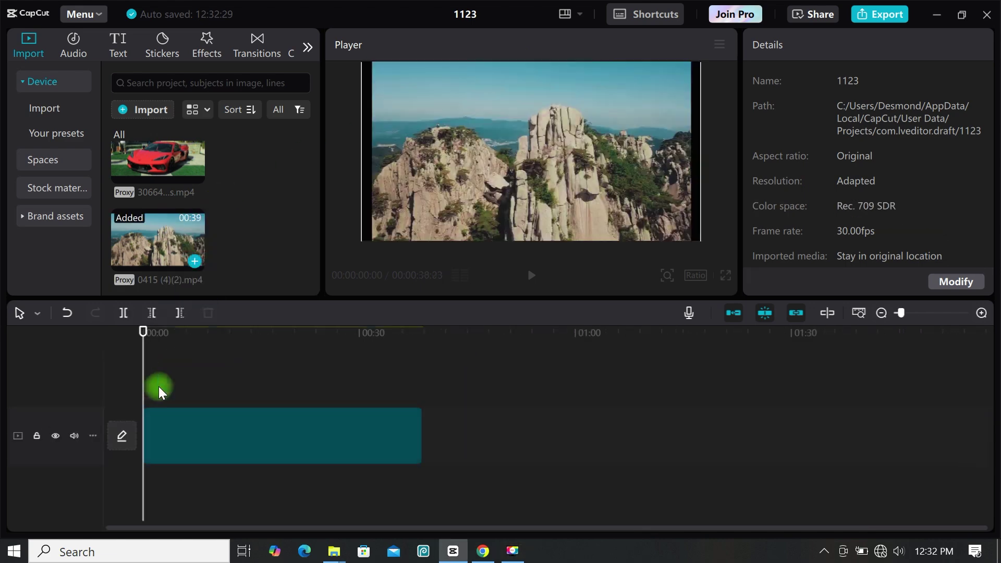
left_click_drag(158, 157, 447, 430)
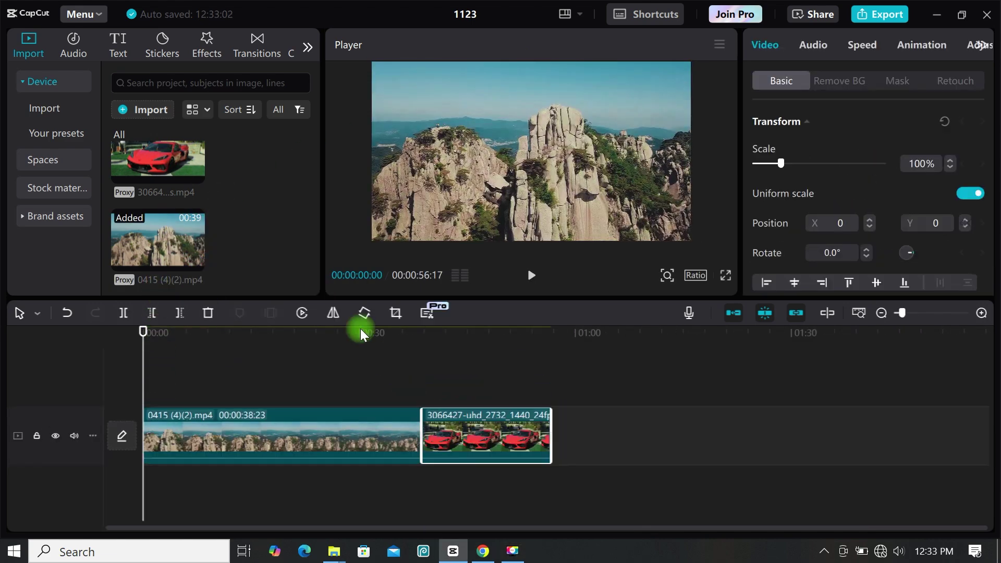
scroll(188, 213, "down", 3)
left_click_drag(188, 213, 569, 430)
scroll(211, 213, "up", 3)
left_click_drag(167, 197, 594, 428)
Step: Cut off the ends of the mountain clip and the red car clip so each lasts 3 seconds
left_click_drag(142, 362, 165, 420)
key("w")
left_click(189, 417)
key("Right")
key("Right")
key("Right")
key("Right")
key("Right")
key("Right")
key("Right")
key("Right")
key("Right")
key("Right")
key("Right")
key("Right")
key("Right")
key("Right")
key("Right")
key("Right")
key("Right")
key("Right")
key("Right")
key("Right")
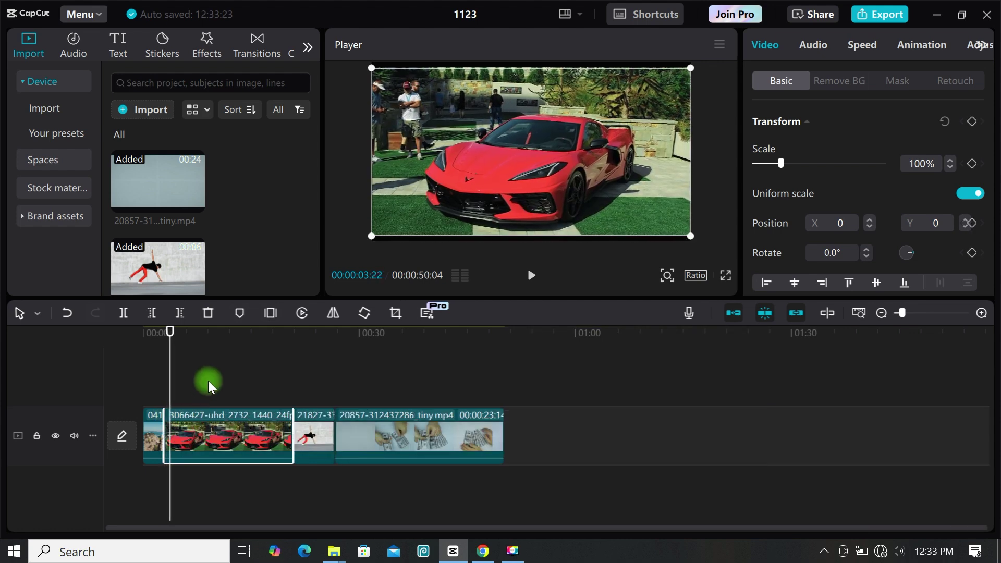
key("Left")
key("Left")
key("Left")
key("Left")
key("Left")
key("Left")
key("Left")
key("Left")
key("Left")
key("Left")
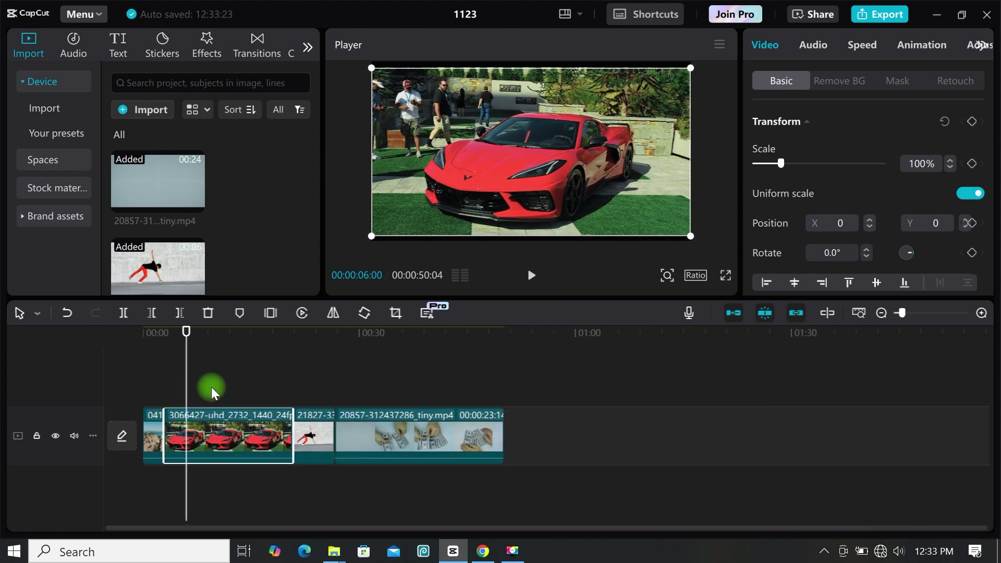
key("w")
Step: Trim the ends of the dancer clip to about 3 seconds and the money clip to 3 seconds 20 frames
left_click_drag(186, 384, 158, 405)
key("w")
key("w")
left_click_drag(275, 401, 158, 473)
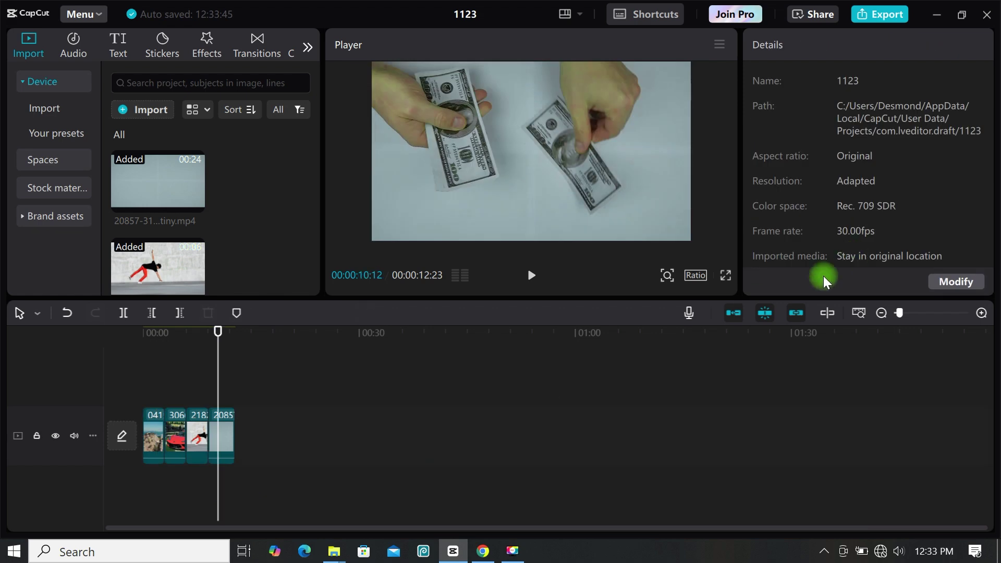
Step: Enlarge the red car clip to a scale of 107% so it fills the frame
left_click(858, 313)
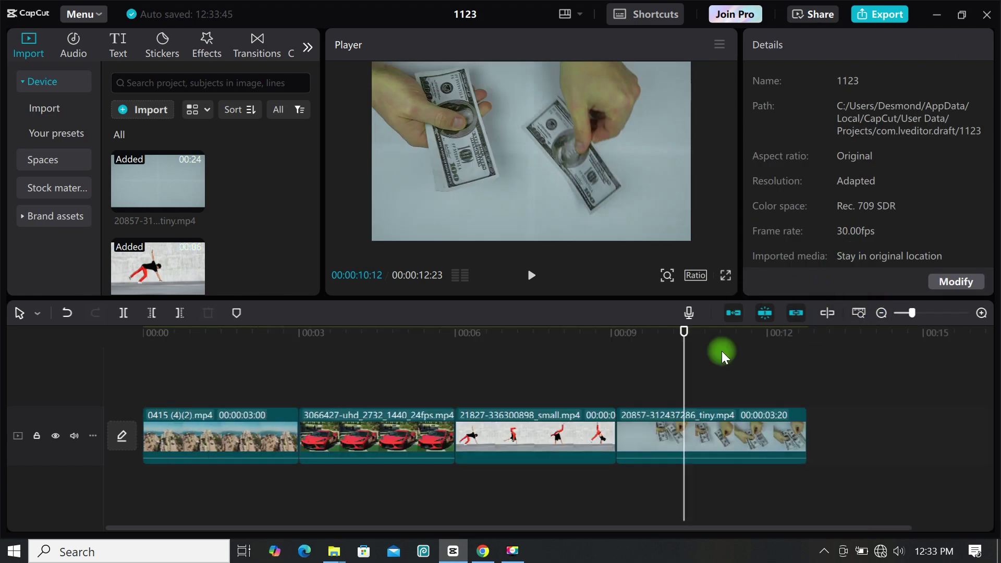
left_click_drag(689, 378, 56, 391)
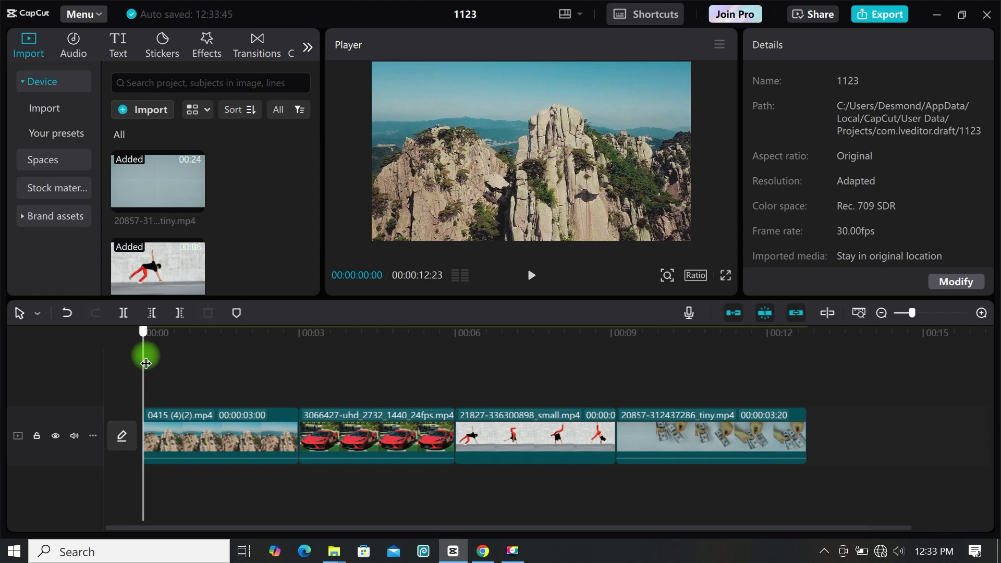
left_click_drag(146, 364, 375, 398)
left_click(395, 455)
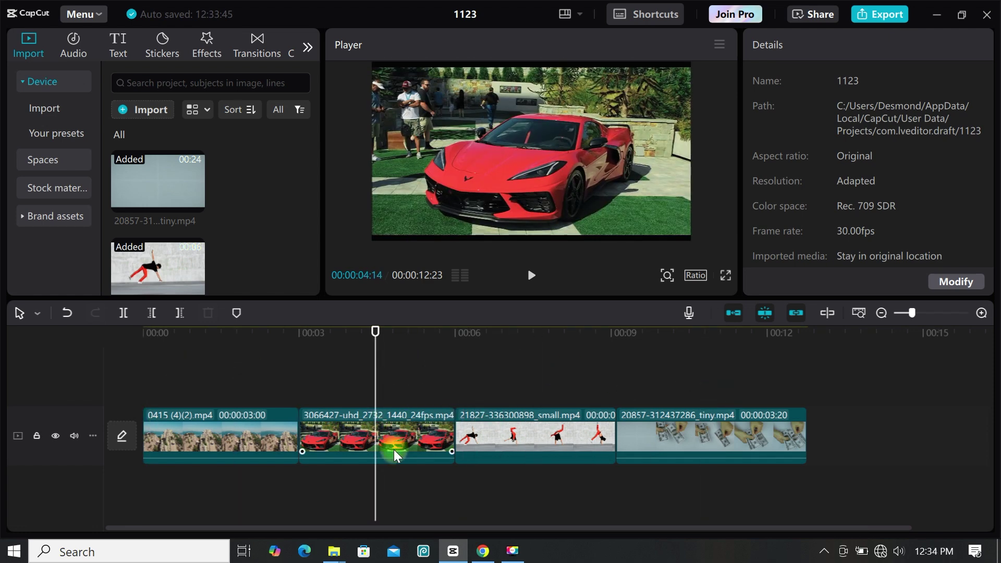
left_click_drag(690, 240, 699, 242)
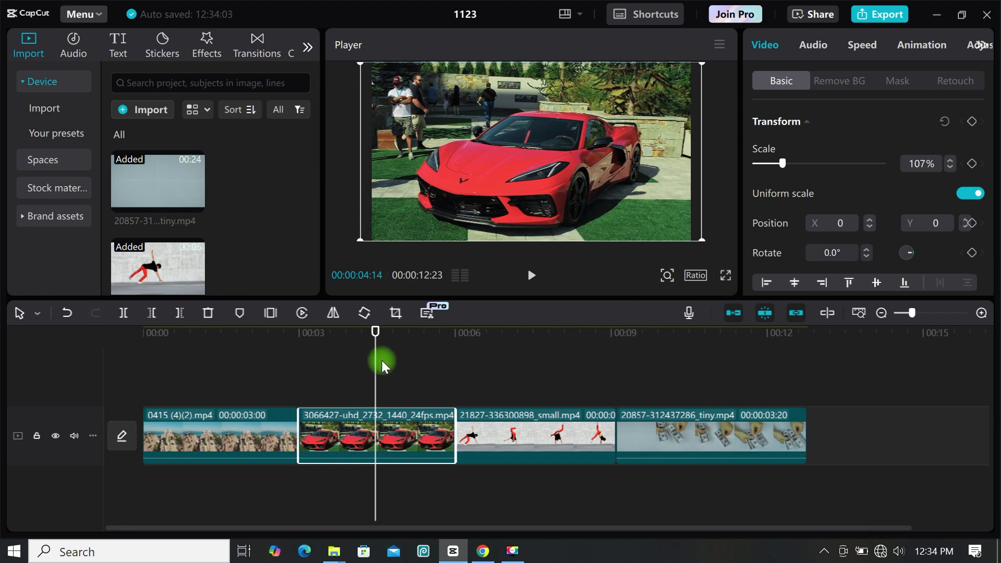
Step: Freeze the first frame of the red car clip and move the freeze clip to a track above
left_click_drag(383, 365, 105, 470)
left_click(287, 481)
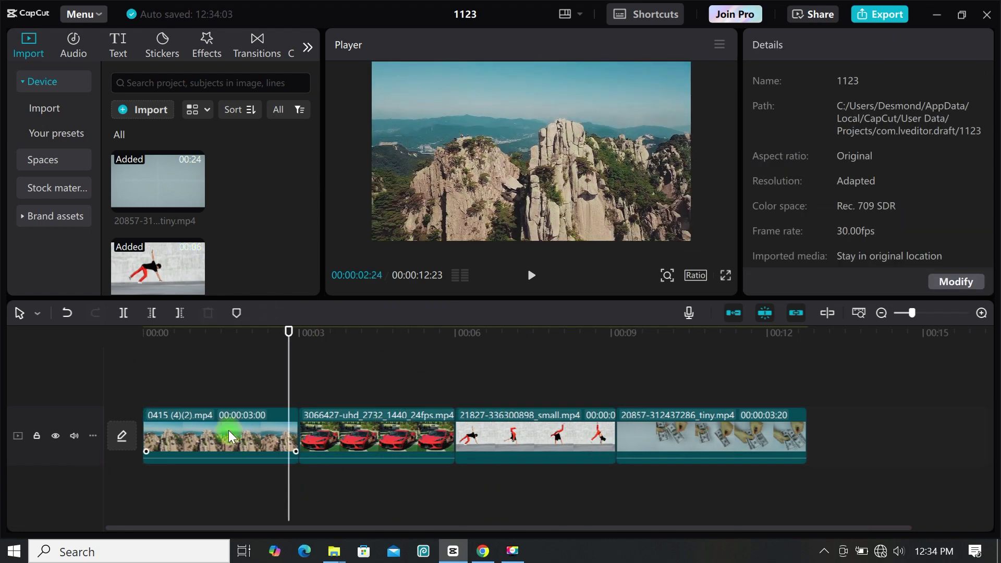
left_click(296, 393)
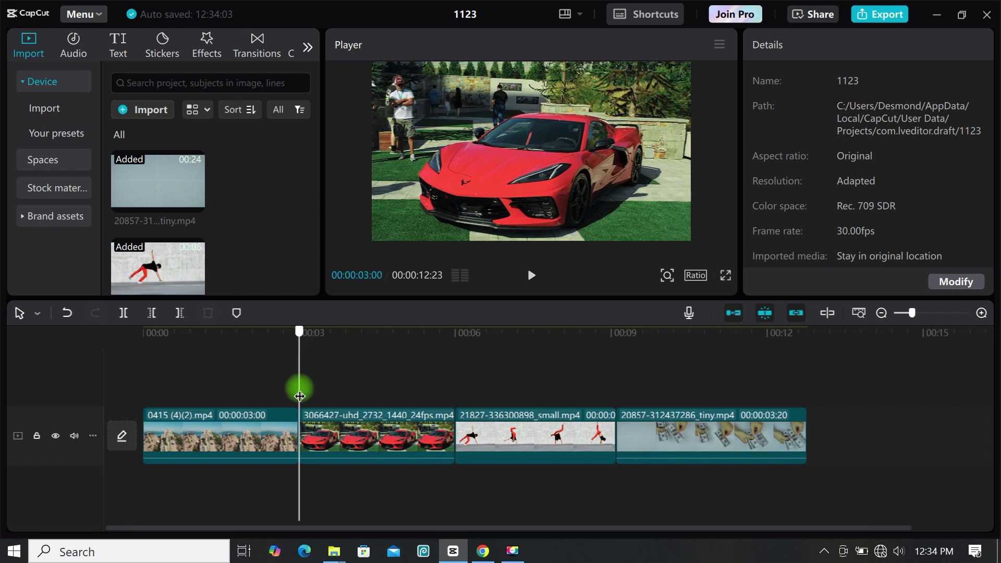
left_click(327, 433)
left_click(227, 415)
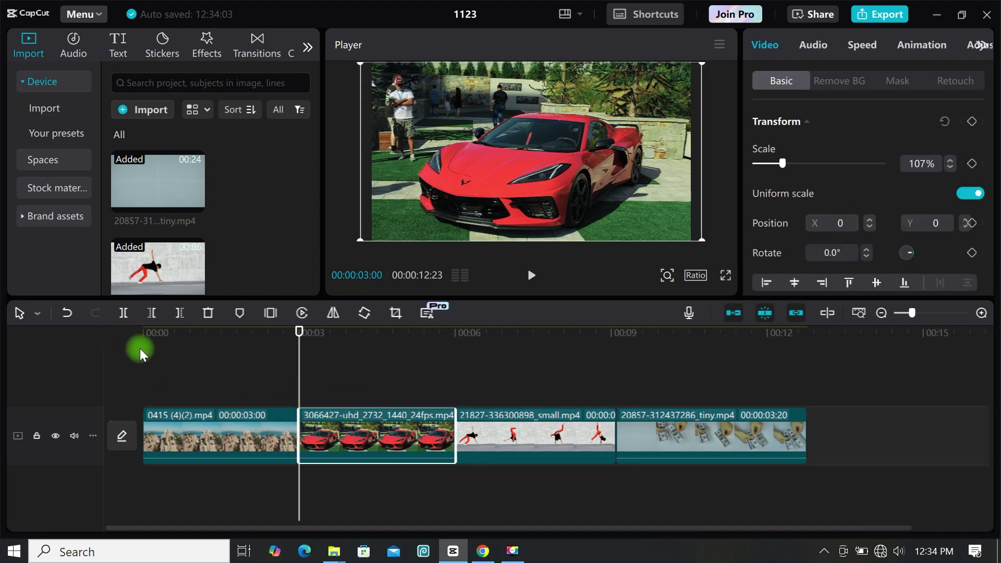
left_click(271, 314)
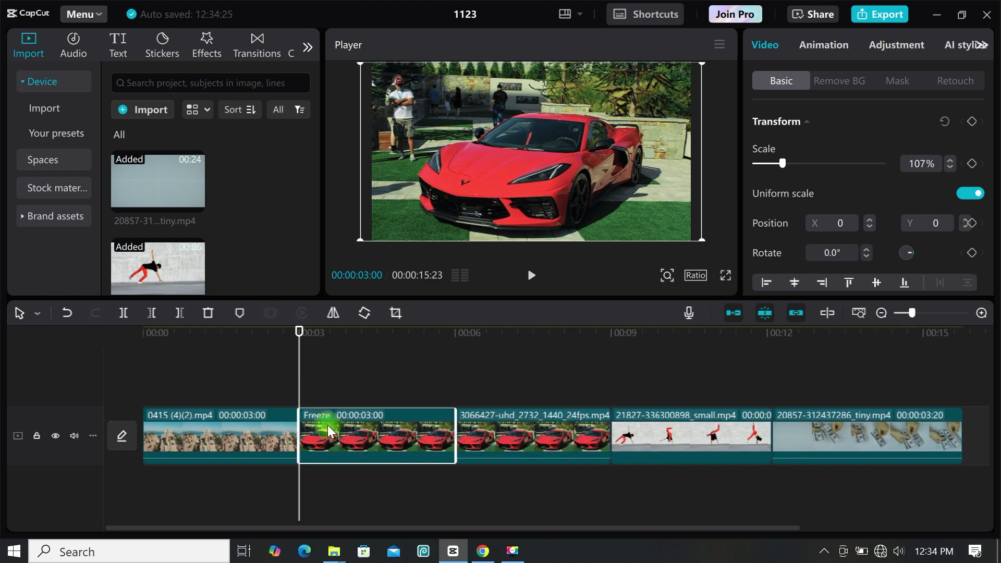
left_click_drag(327, 428, 381, 386)
Step: Freeze the first frames of the dancer and money clips and move both freeze clips to the track above
left_click(306, 354)
left_click(453, 419)
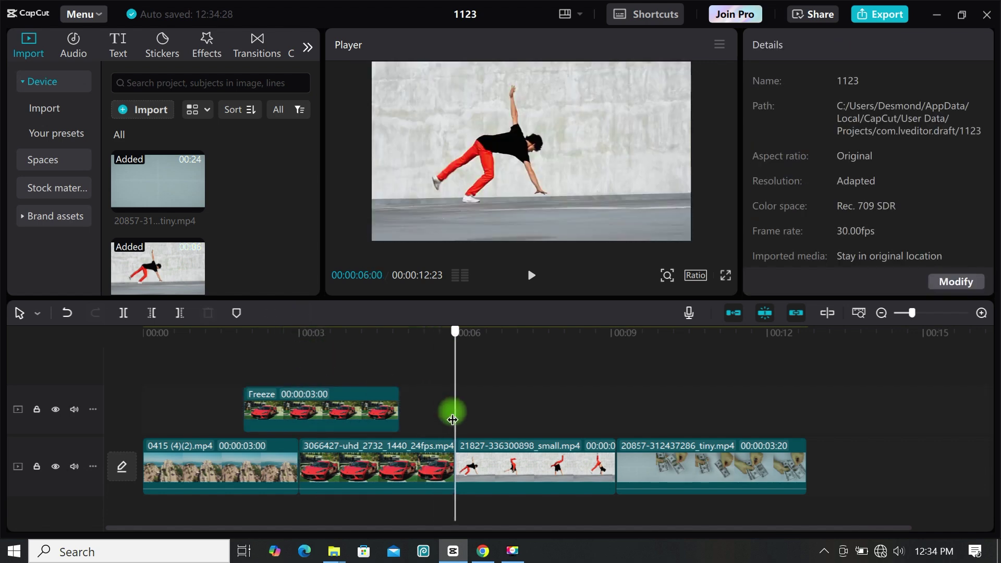
left_click(462, 452)
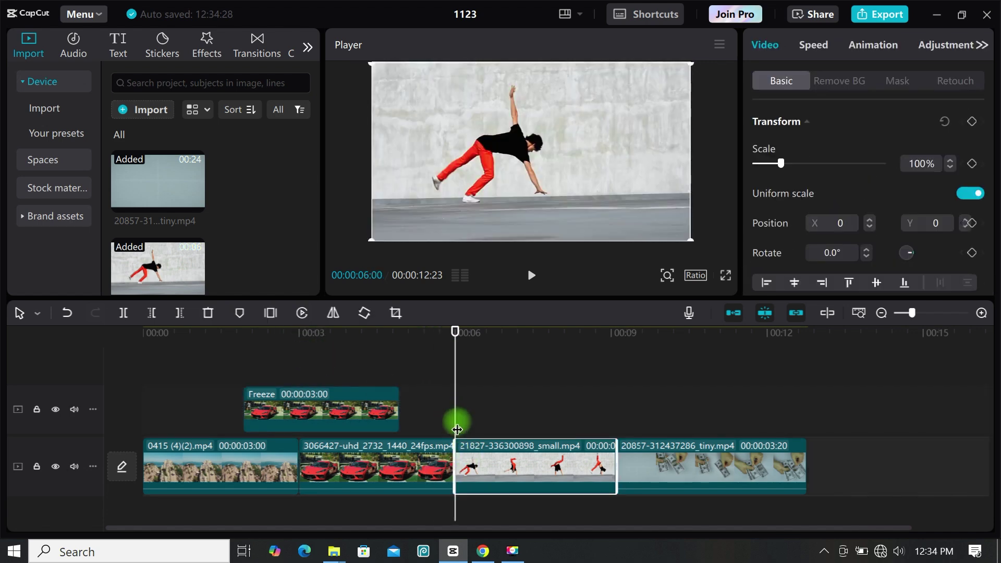
left_click(271, 313)
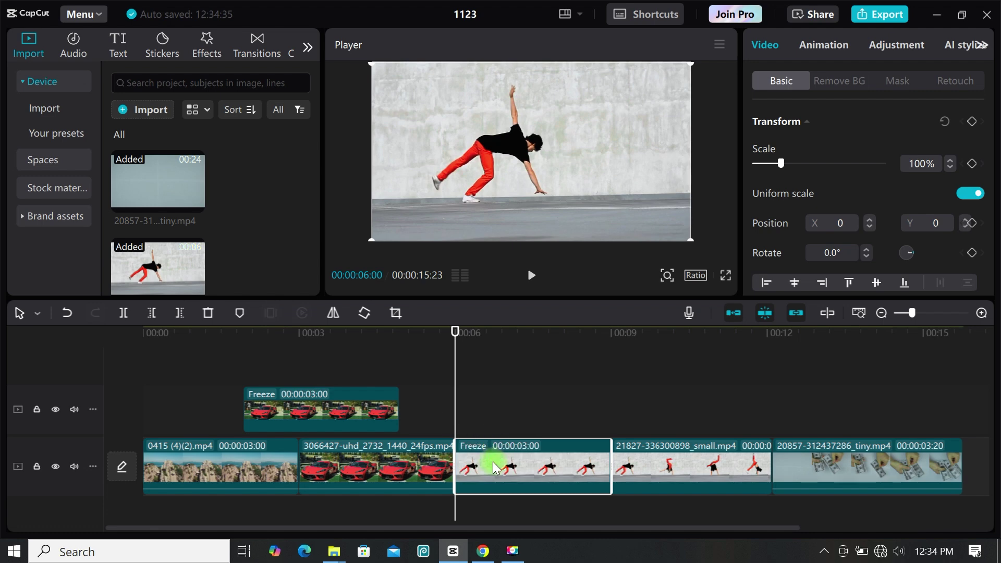
left_click_drag(494, 466, 616, 410)
left_click(631, 447)
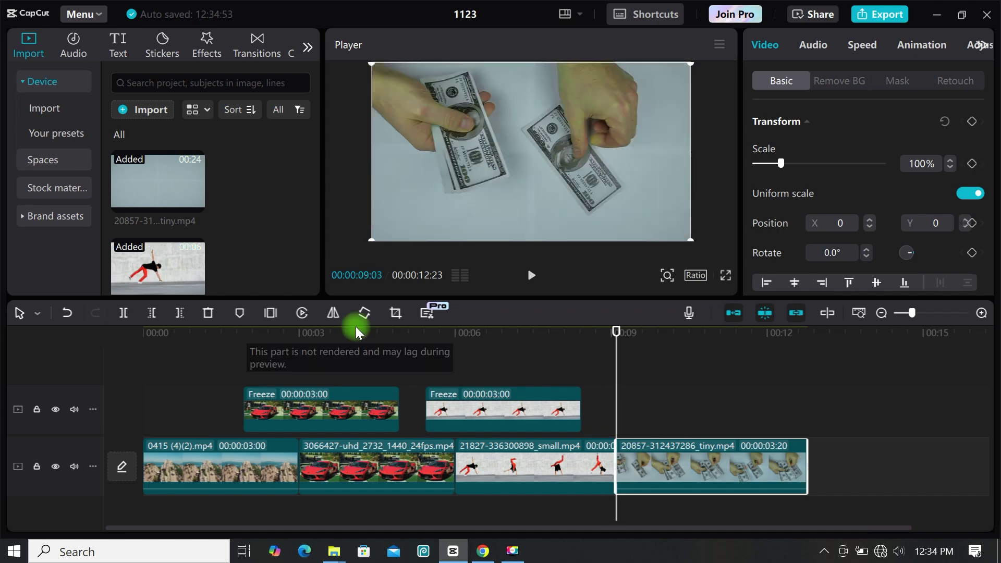
Step: Trim the ends of the three freeze clips on the upper track to match the cuts beneath them
left_click_drag(615, 353, 460, 397)
left_click(353, 403)
key("w")
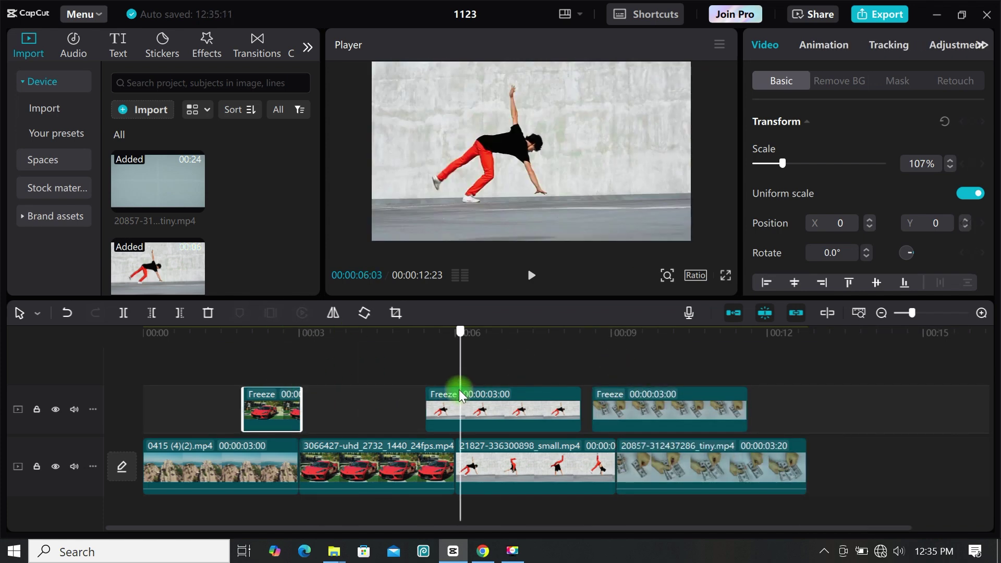
left_click(460, 396)
key("w")
left_click_drag(462, 354, 272, 374)
left_click(636, 408)
key("w")
Step: Trim the starts of the car and dancer freeze clips, keeping about half a second before each cut
left_click(279, 396)
left_click_drag(245, 404, 351, 425)
left_click(440, 404)
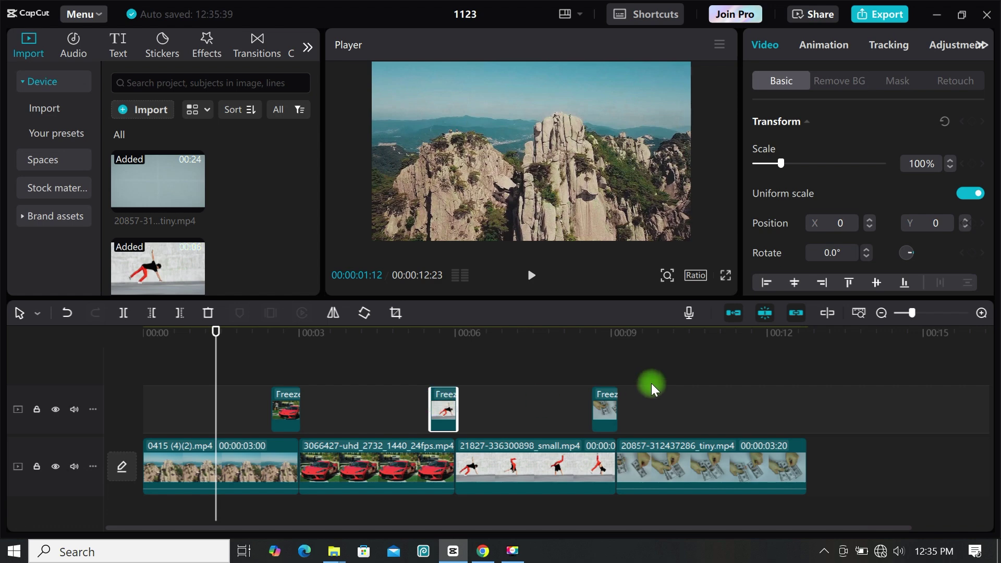
left_click_drag(673, 365, 289, 406)
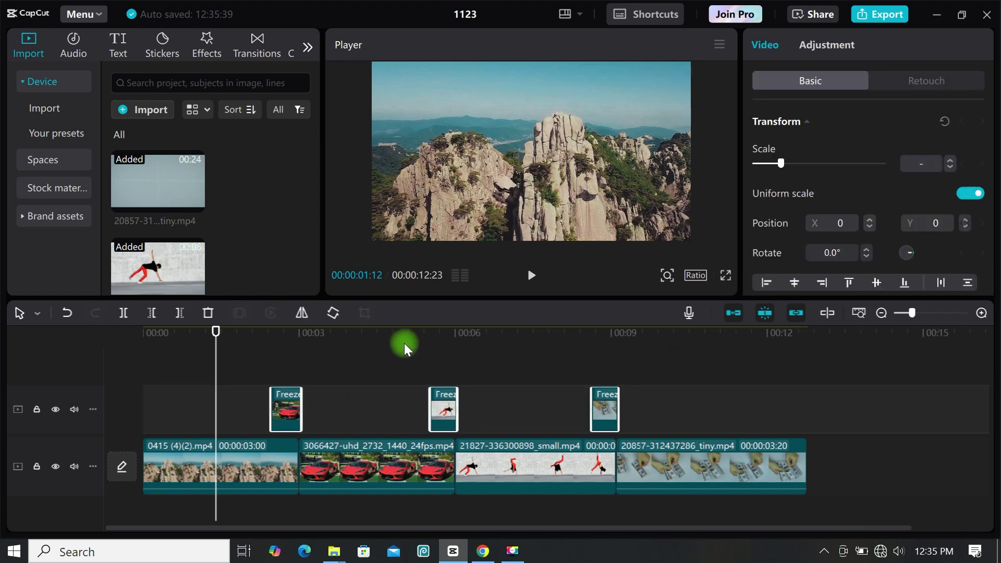
Step: Cut out the car in its freeze clip using custom background removal with the smart brush at size 20
left_click(331, 349)
left_click(293, 394)
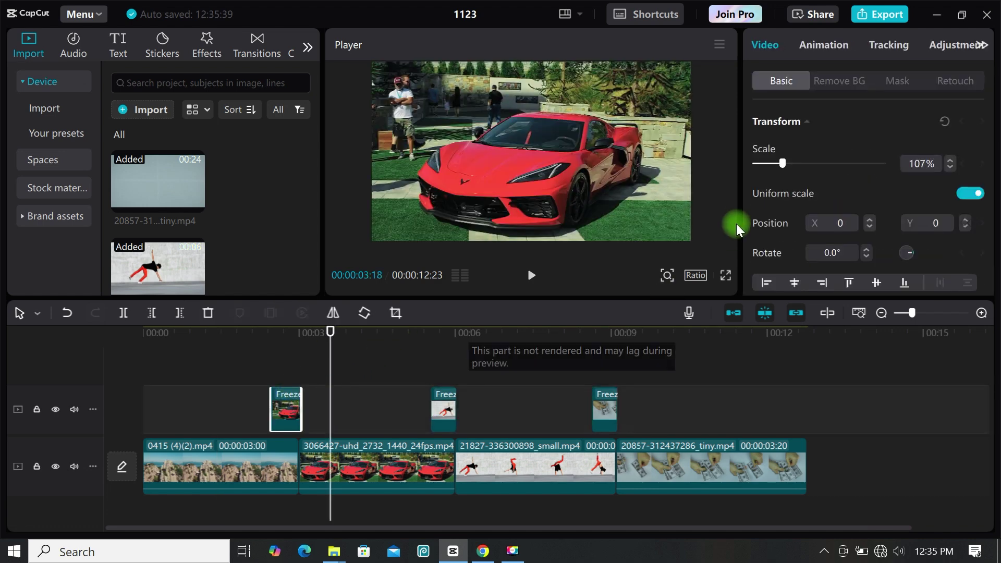
left_click(846, 81)
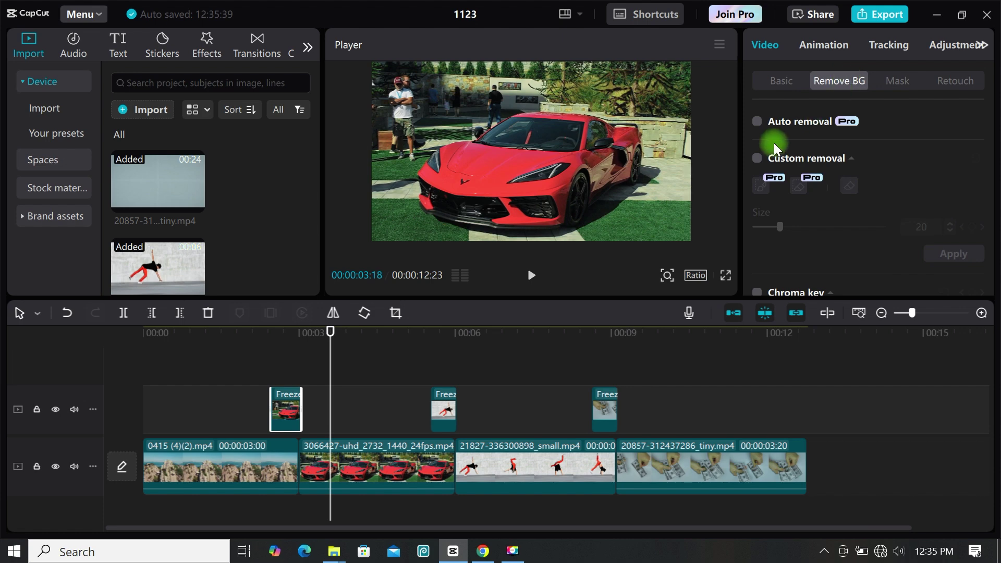
left_click(758, 159)
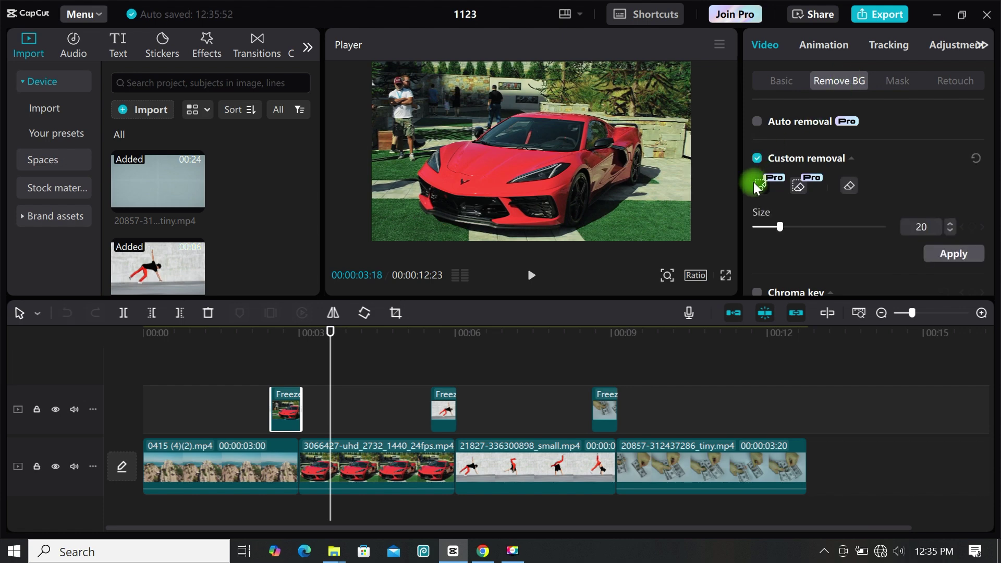
mouse_move(534, 178)
left_mouse_down()
mouse_move(624, 141)
mouse_move(575, 196)
mouse_move(439, 202)
mouse_move(497, 145)
mouse_move(485, 137)
mouse_move(478, 177)
left_mouse_up()
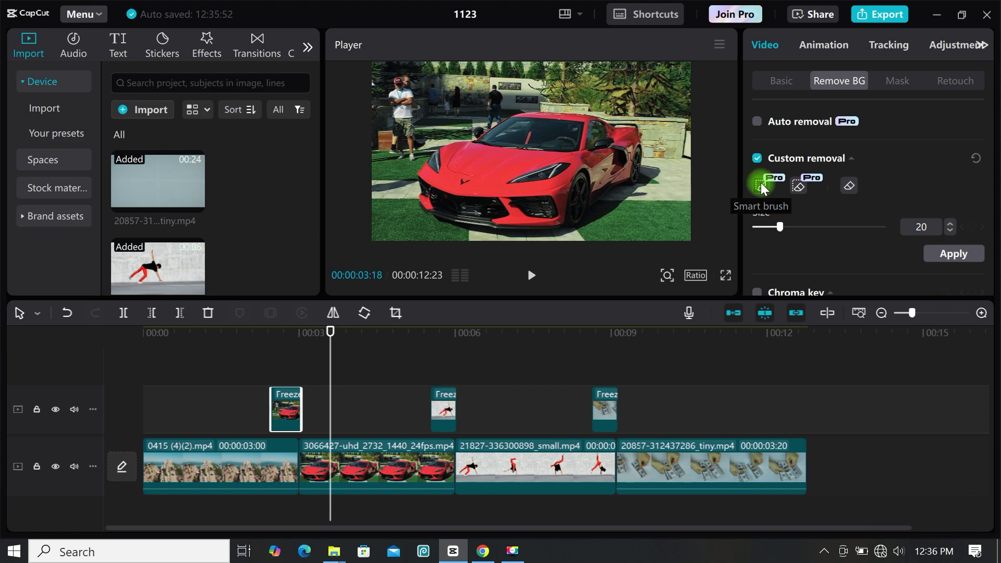
left_click(272, 335)
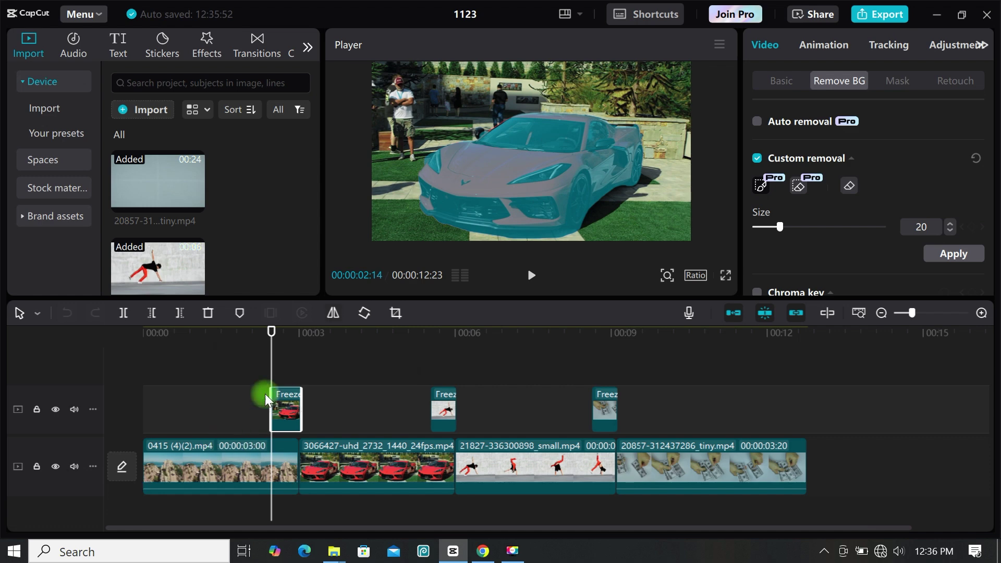
left_click_drag(269, 360, 284, 368)
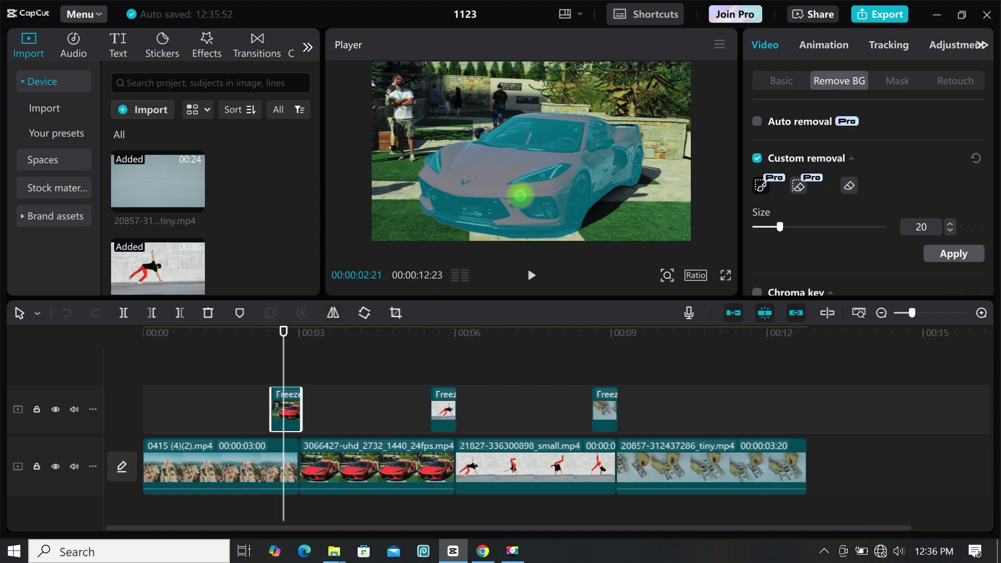
left_click(943, 253)
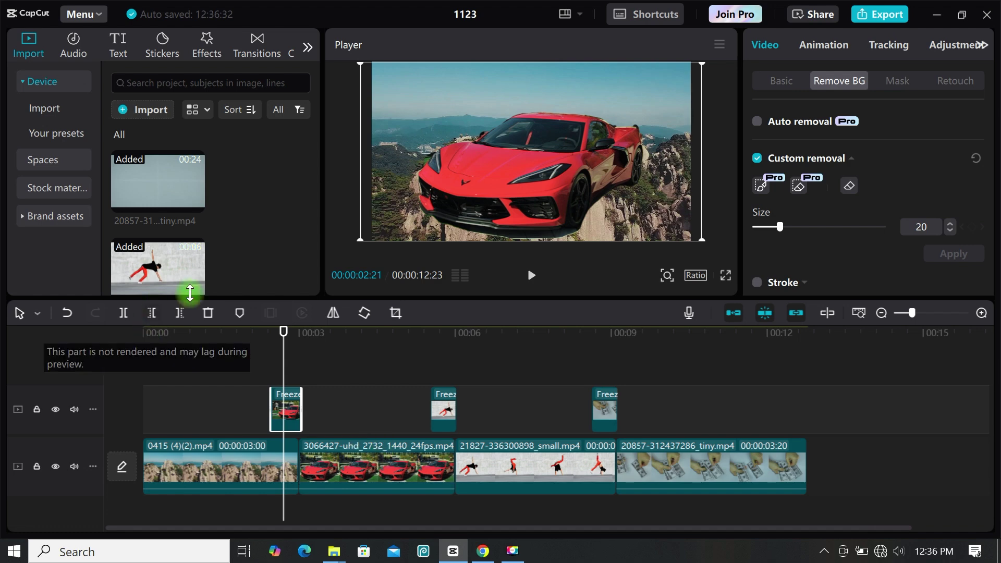
Step: Remove the background of the dancer freeze clip with Auto removal
left_click_drag(268, 342, 449, 386)
left_click(447, 409)
left_click(757, 121)
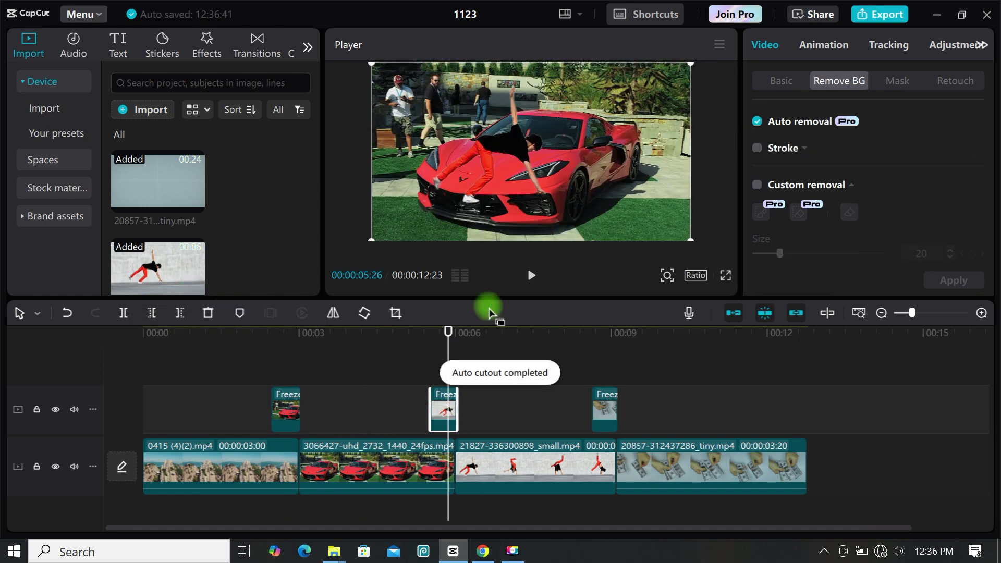
Step: Cut out both hands and the banknotes in the money freeze clip using custom removal with the smart brush
left_click_drag(450, 369, 602, 384)
left_click(603, 397)
left_click(757, 158)
left_click(762, 185)
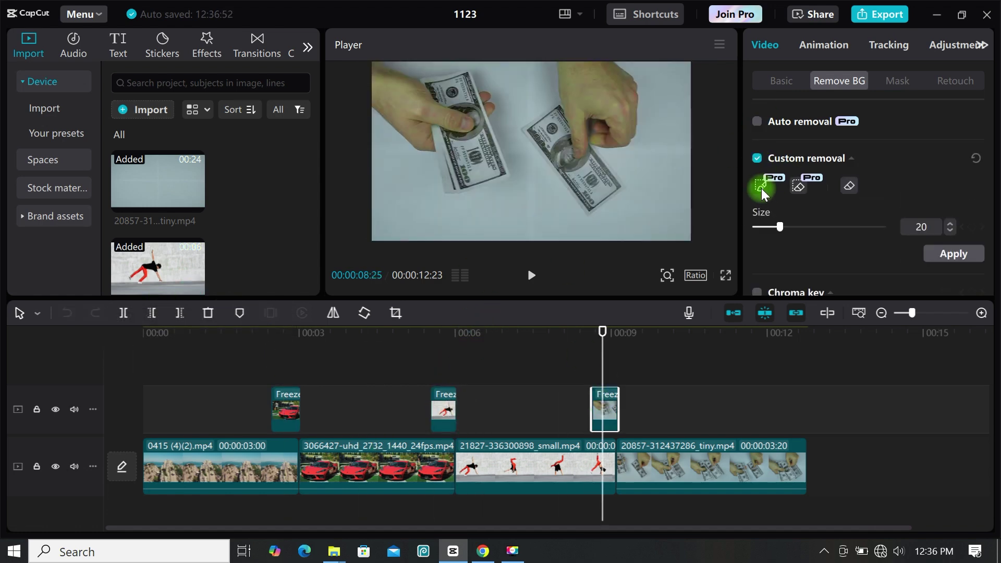
mouse_move(576, 73)
left_mouse_down()
mouse_move(599, 102)
mouse_move(580, 150)
mouse_move(544, 149)
left_mouse_up()
mouse_move(402, 101)
left_mouse_down()
mouse_move(486, 111)
mouse_move(484, 94)
mouse_move(476, 135)
left_mouse_up()
left_click(965, 253)
Step: Apply the Slide Up entrance animation with a 0.5 s duration to the car freeze clip and preview it
left_click_drag(389, 352, 272, 369)
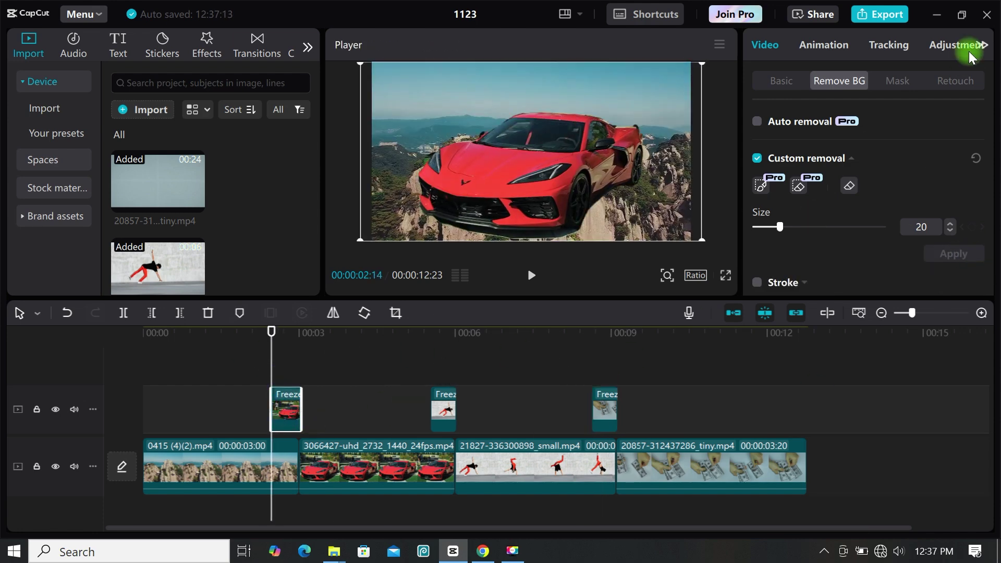
left_click(823, 46)
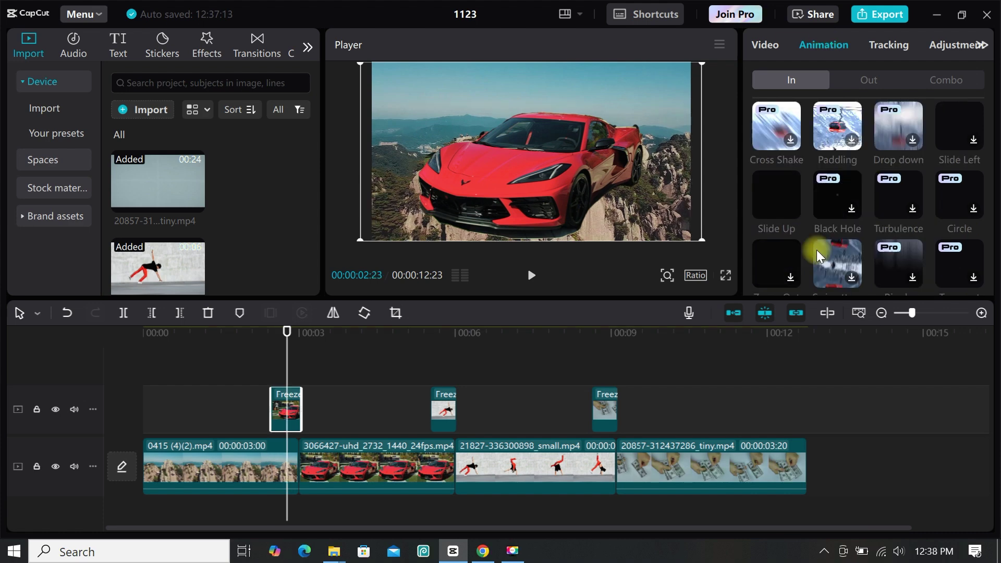
left_click(772, 189)
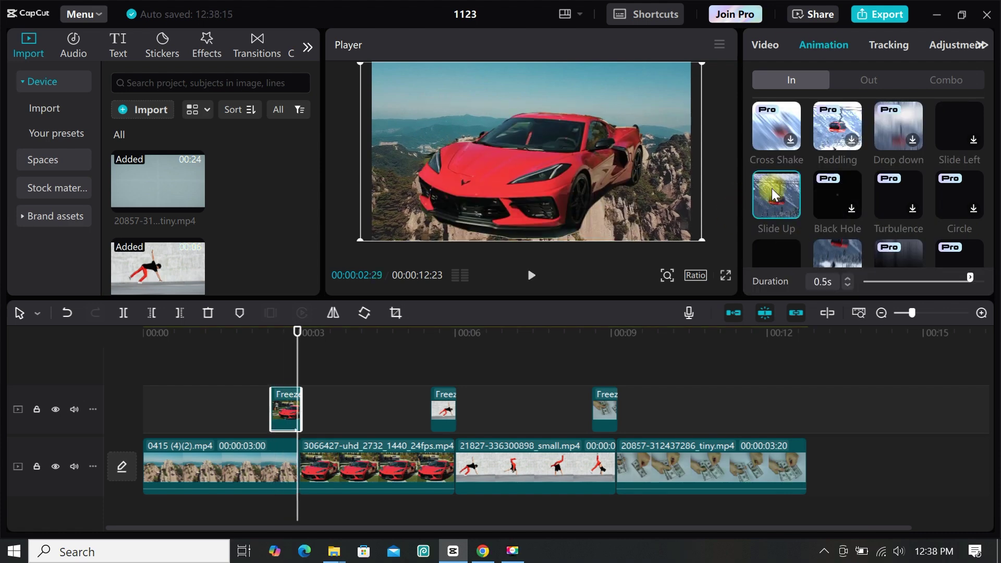
left_click_drag(297, 360, 272, 352)
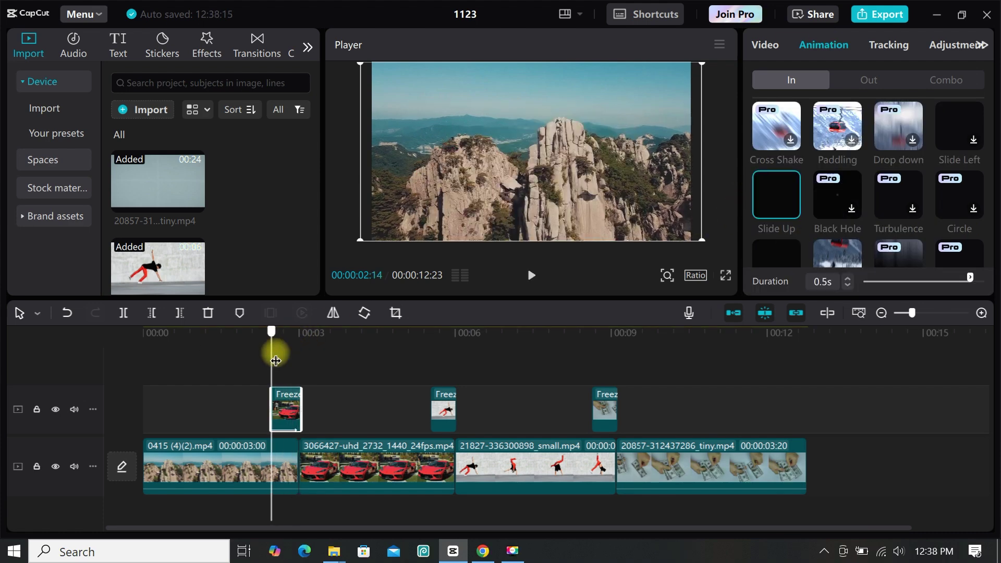
key("space")
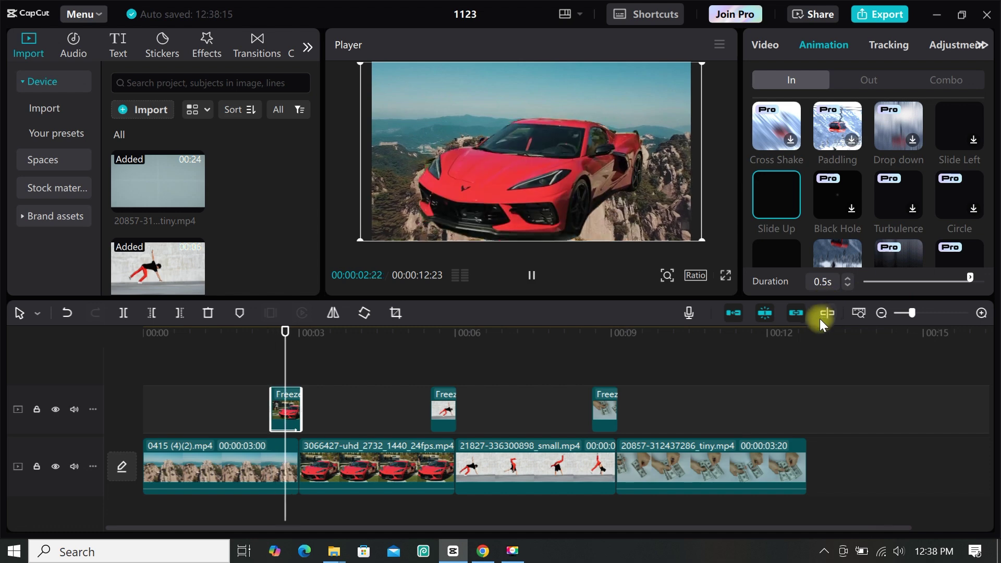
key("space")
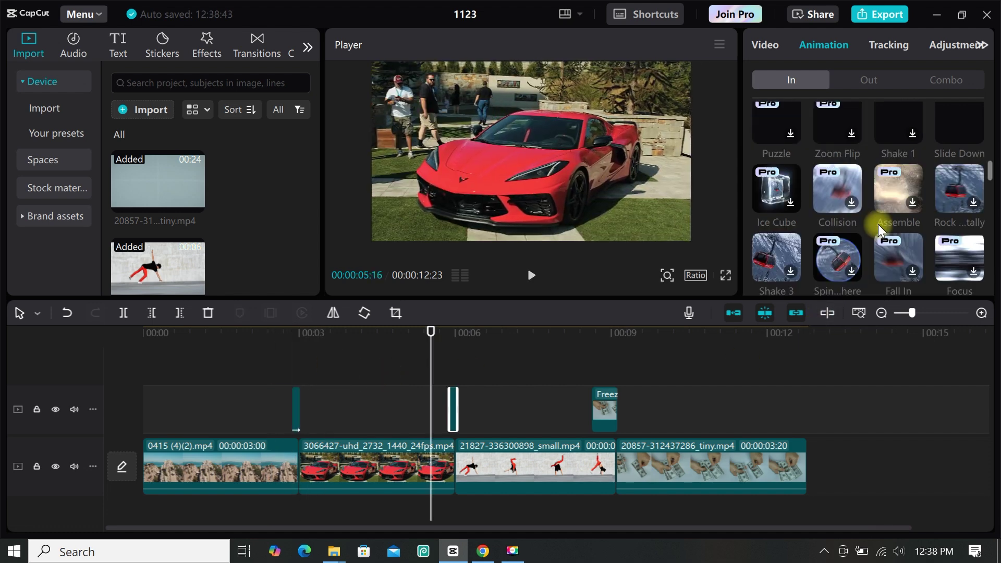
Step: Apply the Slide Down entrance animation with a 0.3 s duration to the dancer freeze clip and preview it
scroll(881, 226, "down", 3)
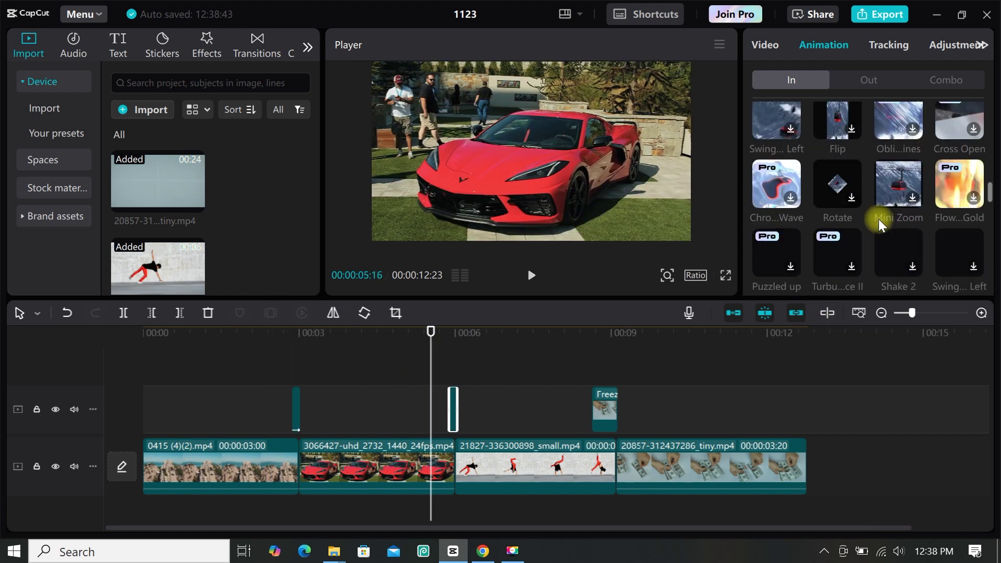
scroll(881, 226, "up", 4)
left_click(964, 184)
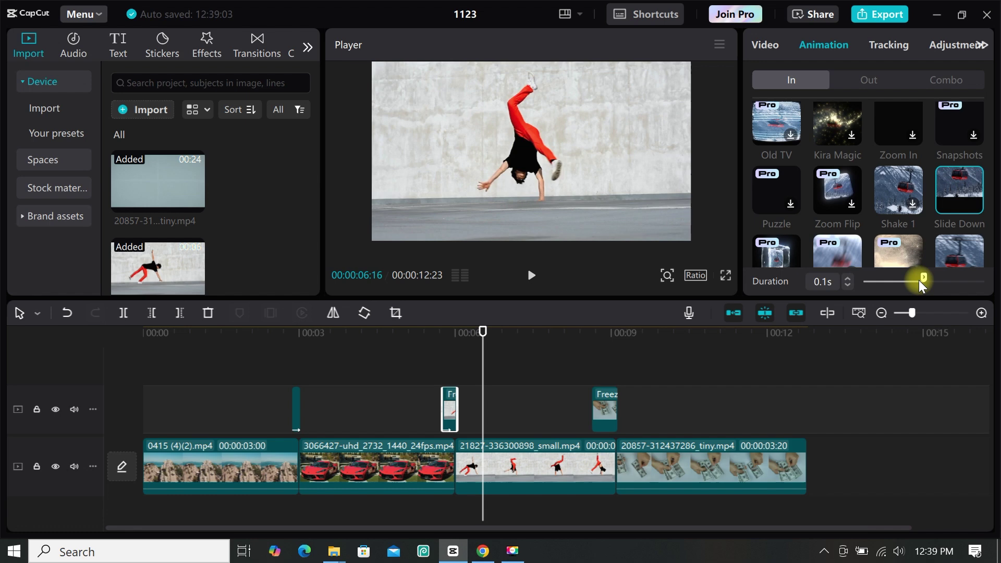
left_click(447, 332)
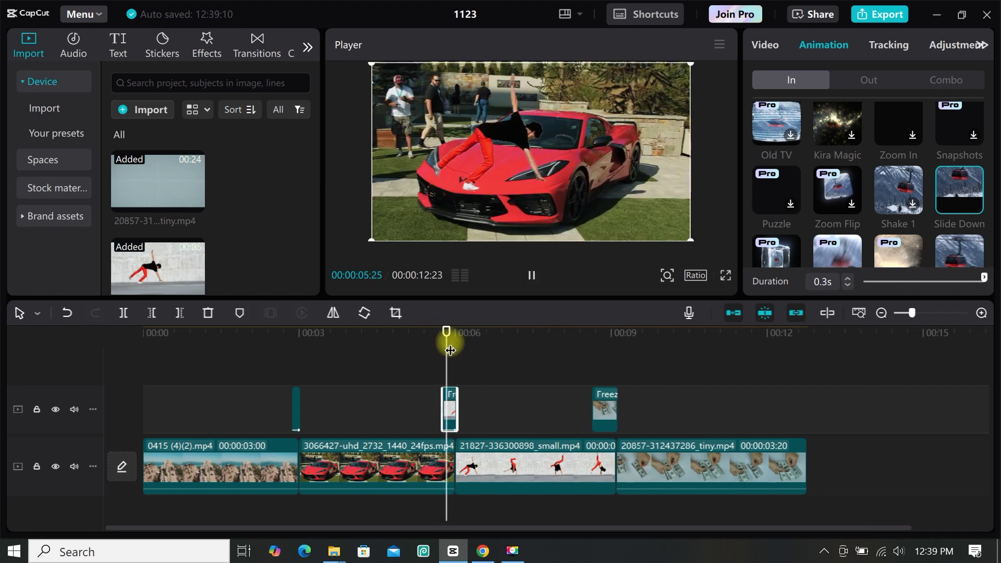
Step: Select the money freeze clip and browse the entrance animations available for it
left_click(604, 402)
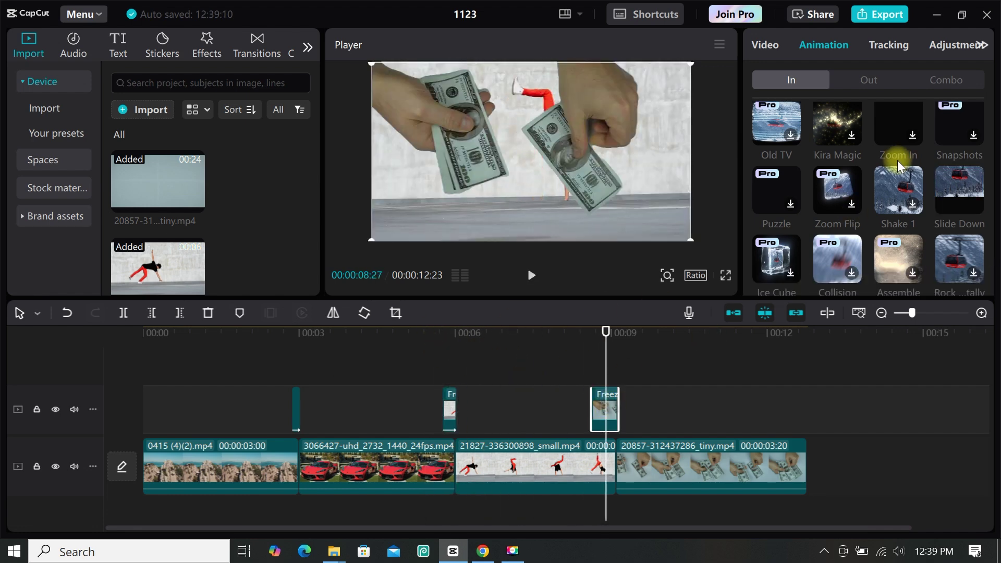
scroll(916, 203, "down", 2)
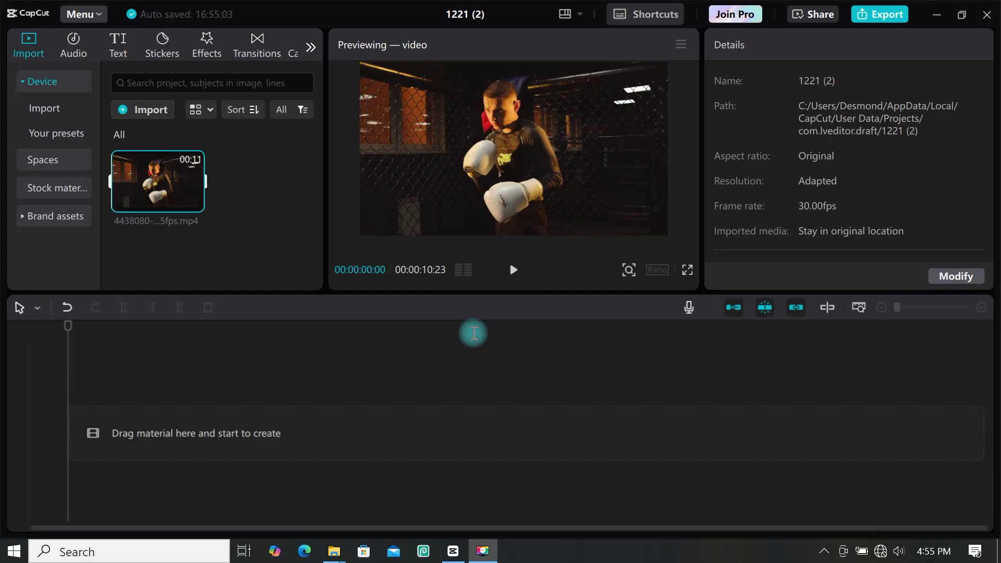
Step: Add the boxer video to the timeline and insert a freeze frame at 00:00:01:11
mouse_move(175, 203)
left_click_drag(165, 186, 182, 417)
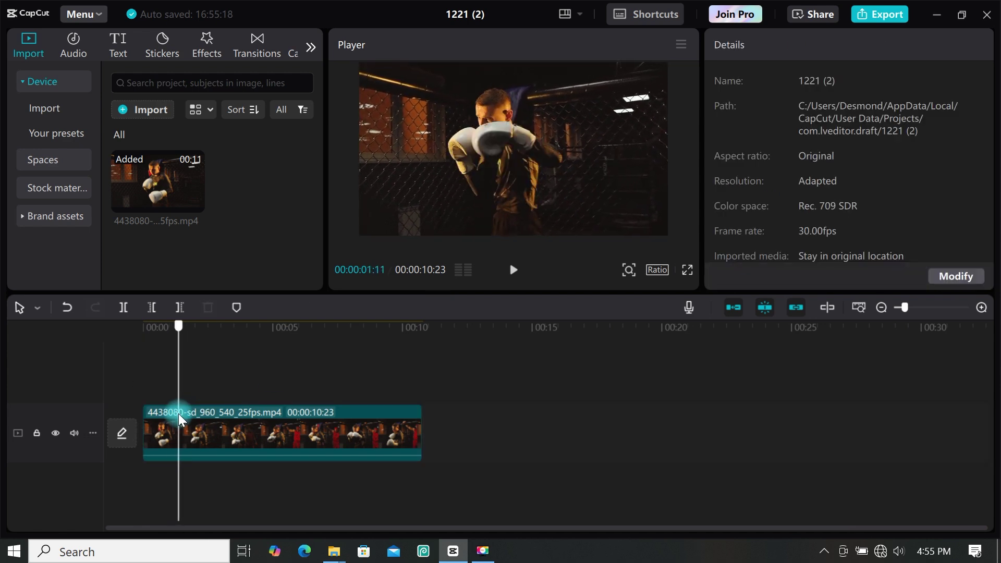
left_click(220, 413)
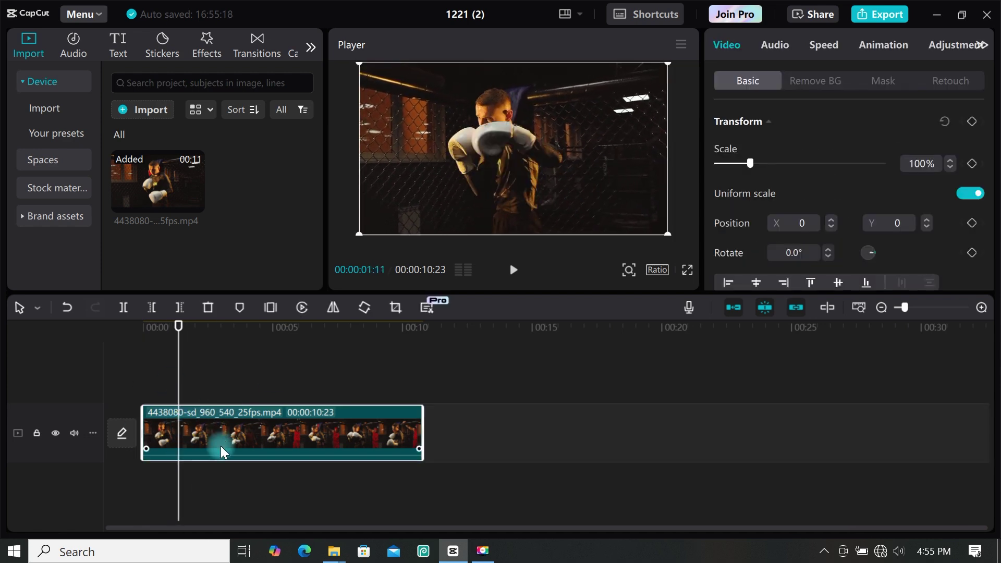
left_click(271, 309)
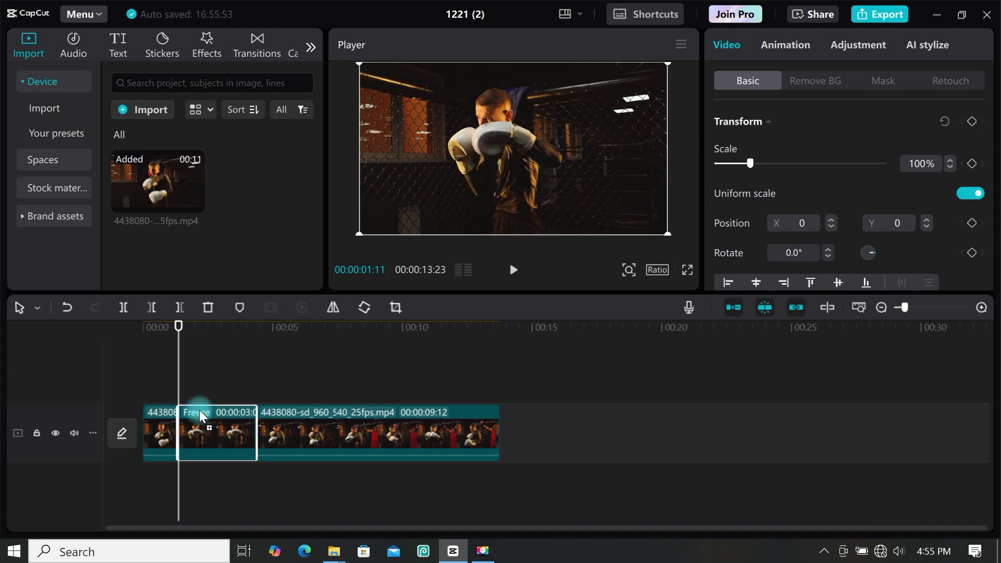
Step: Duplicate the boxer freeze clip onto the track directly above it and delete the extra copy
left_click_drag(202, 417, 217, 403)
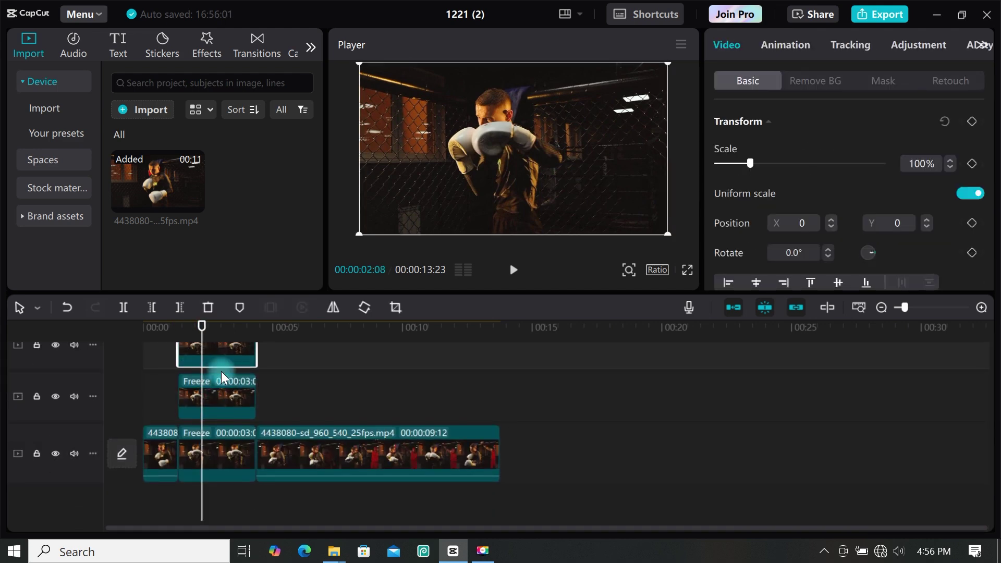
key("Delete")
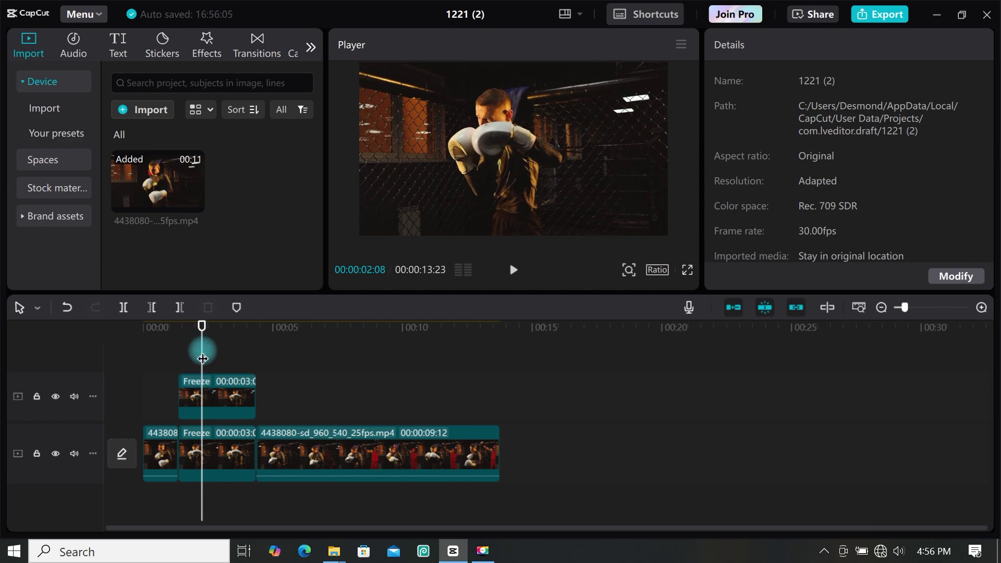
left_click_drag(203, 359, 178, 367)
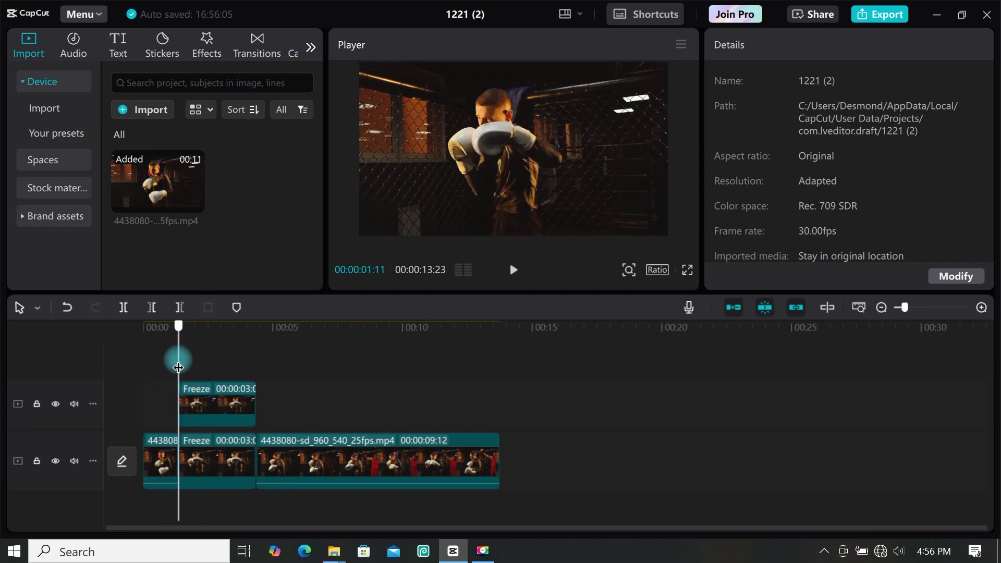
Step: Remove the background of the upper boxer freeze clip with Auto removal
left_click(224, 401)
left_click(818, 82)
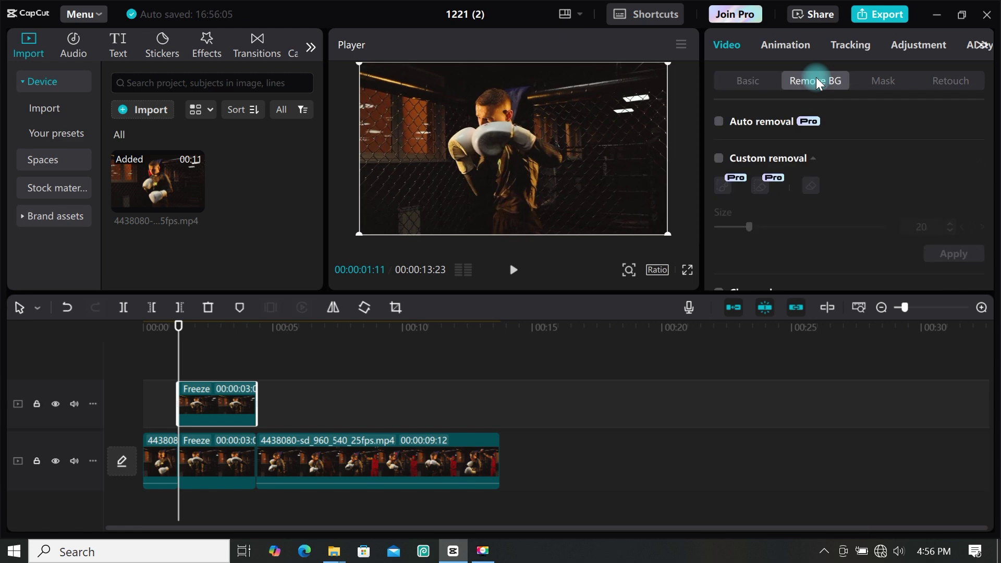
left_click(719, 123)
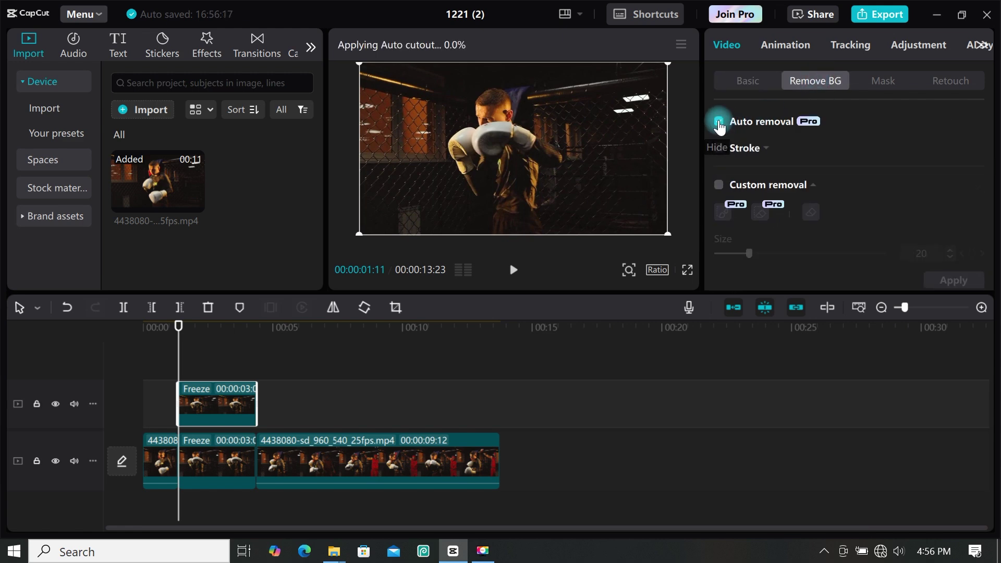
left_click(152, 392)
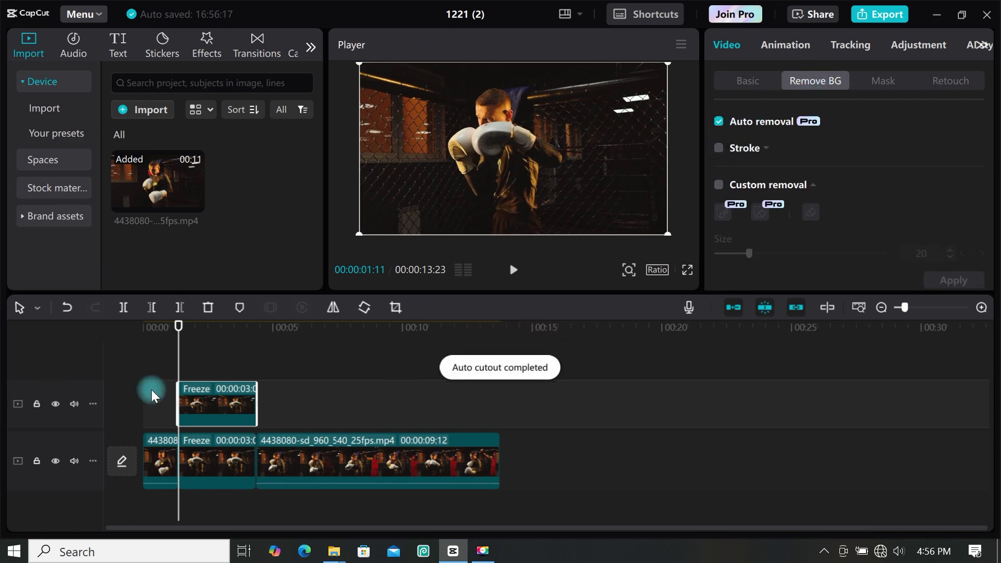
left_click_drag(179, 346, 193, 346)
Step: Outline the boxer cutout with a white solid stroke at size 35 and opacity 100
left_click(676, 202)
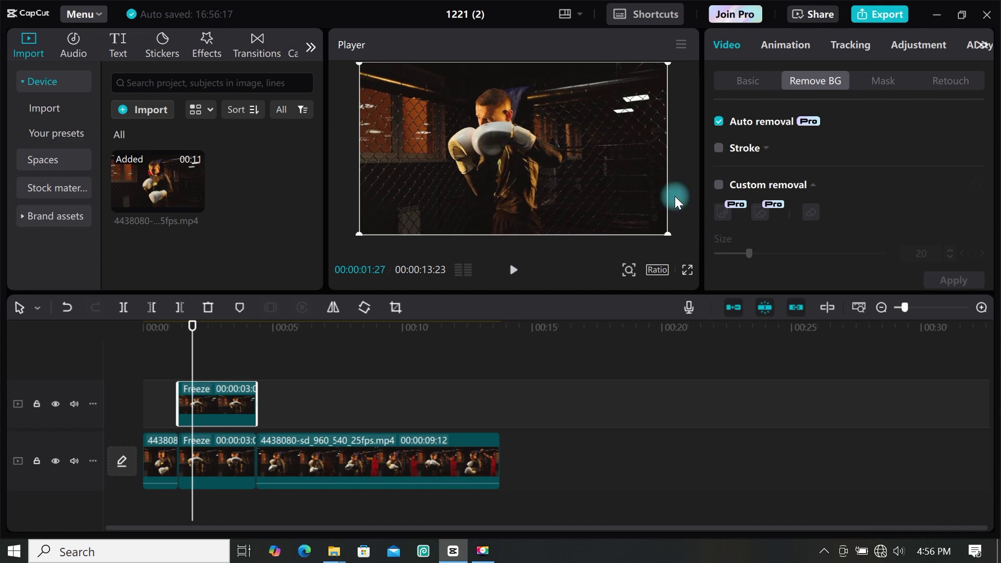
left_click(718, 149)
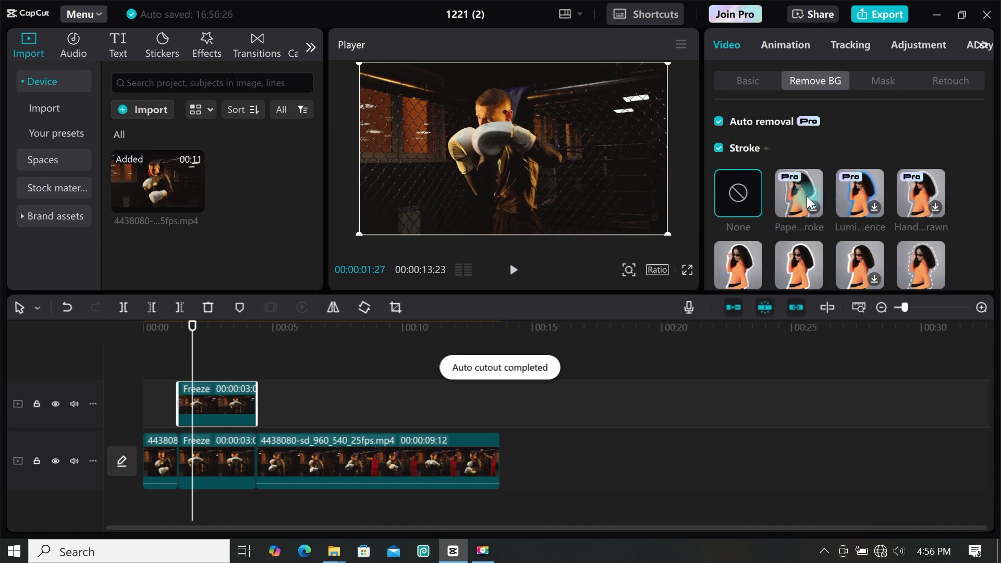
scroll(728, 209, "down", 1)
left_click(797, 212)
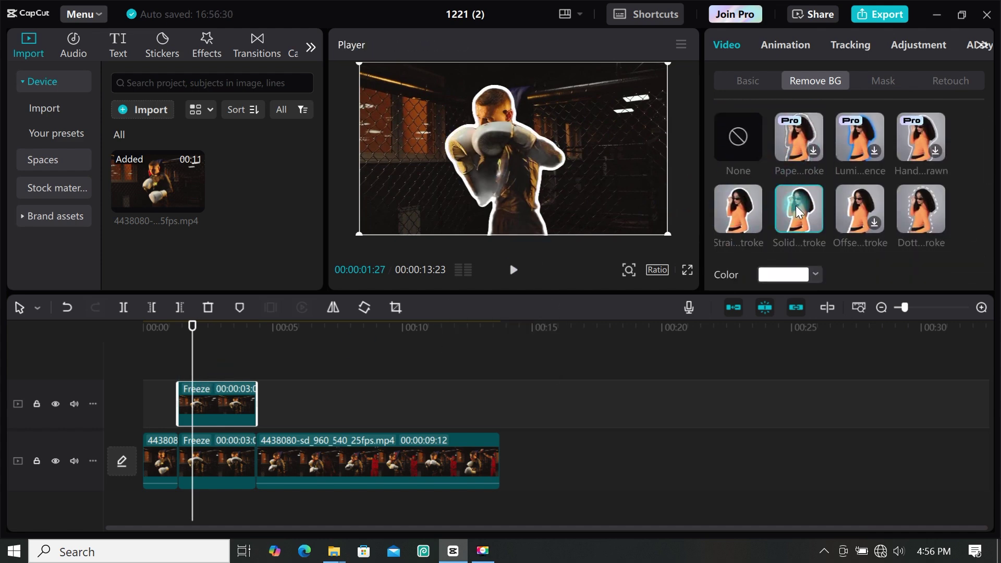
scroll(797, 211, "down", 2)
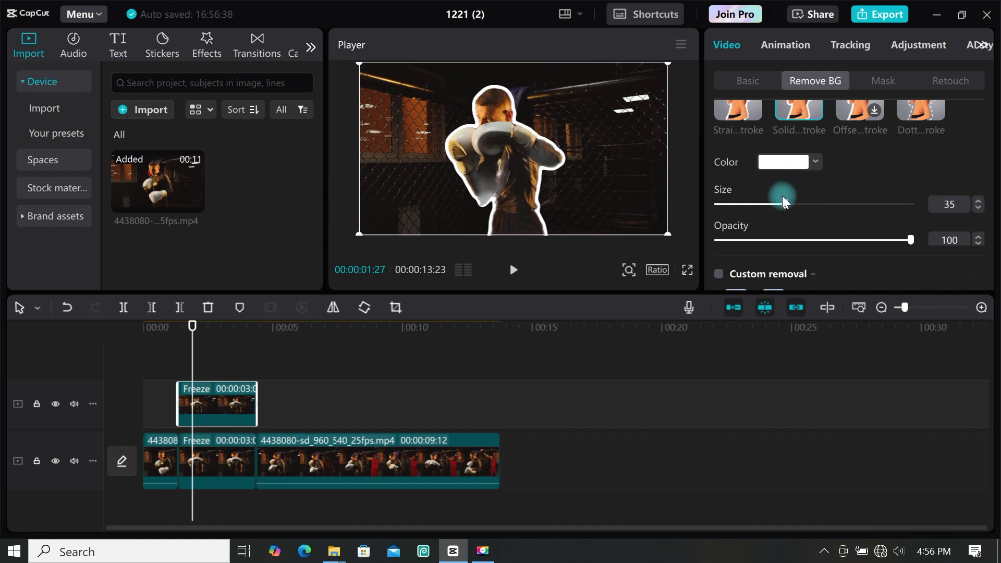
scroll(787, 210, "down", 3)
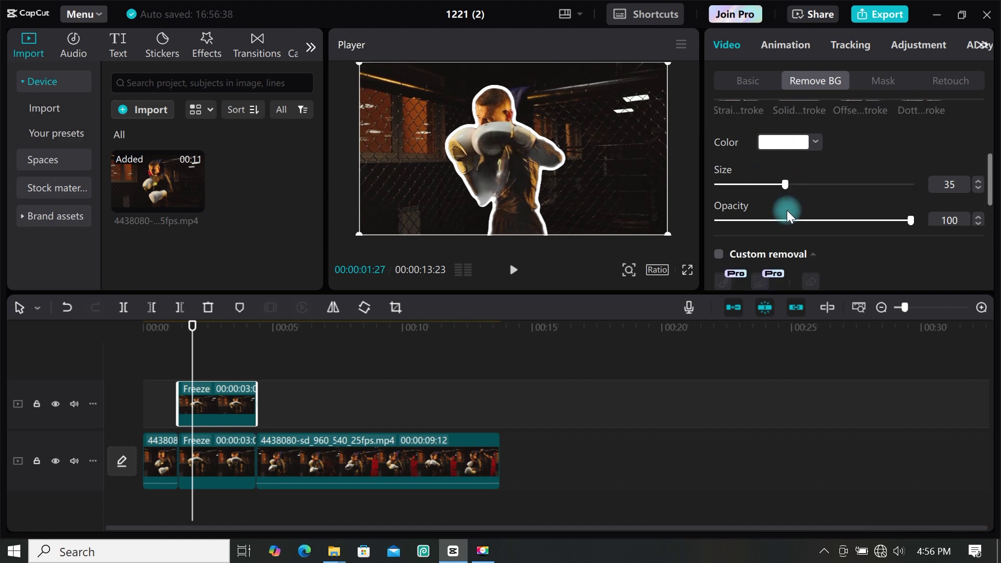
scroll(720, 180, "up", 10)
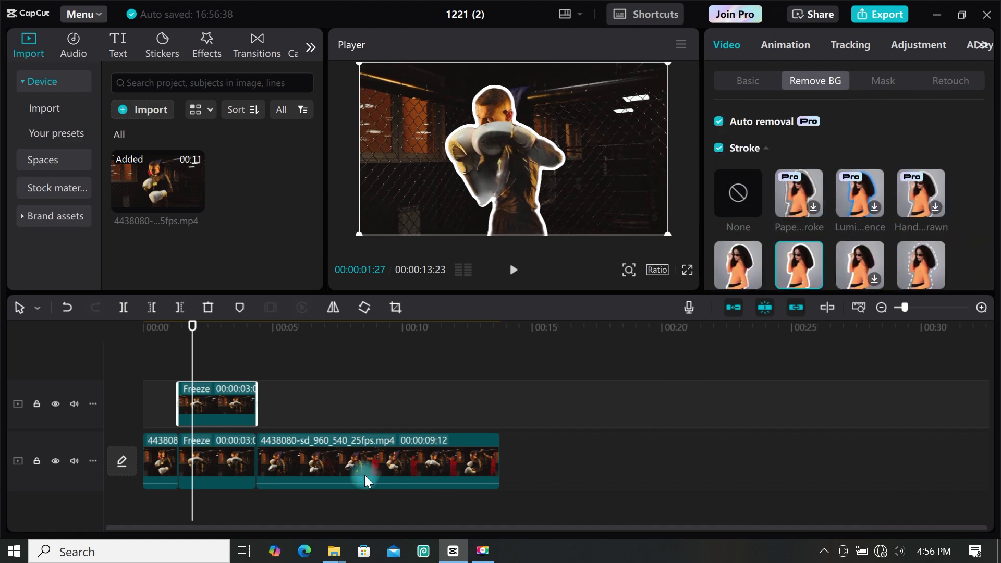
Step: Keyframe the boxer cutout's scale from 100% at 00:00:01:11 to 130% at 00:00:03:10
mouse_move(193, 347)
left_mouse_down()
mouse_move(173, 348)
mouse_move(179, 340)
left_mouse_up()
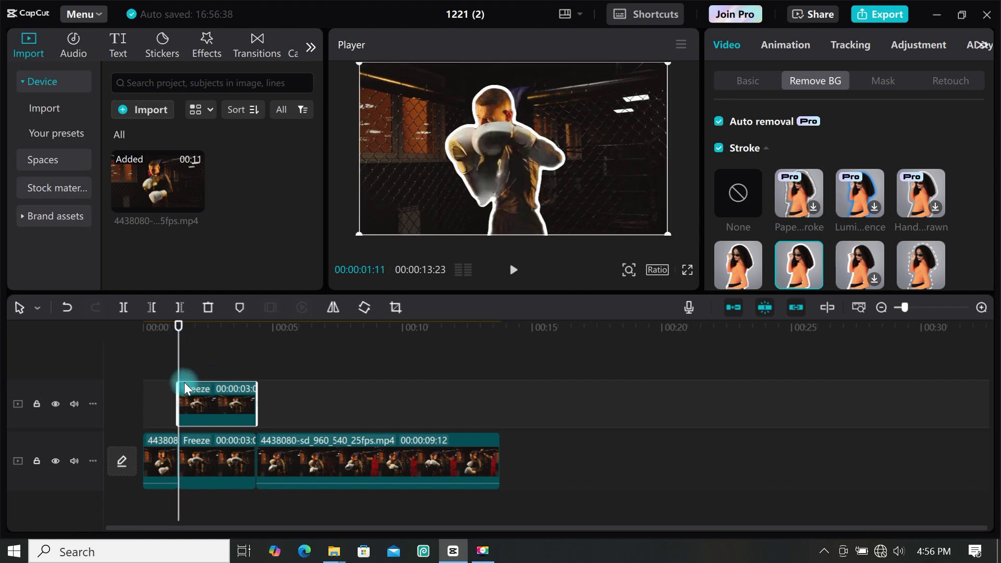
left_click(746, 78)
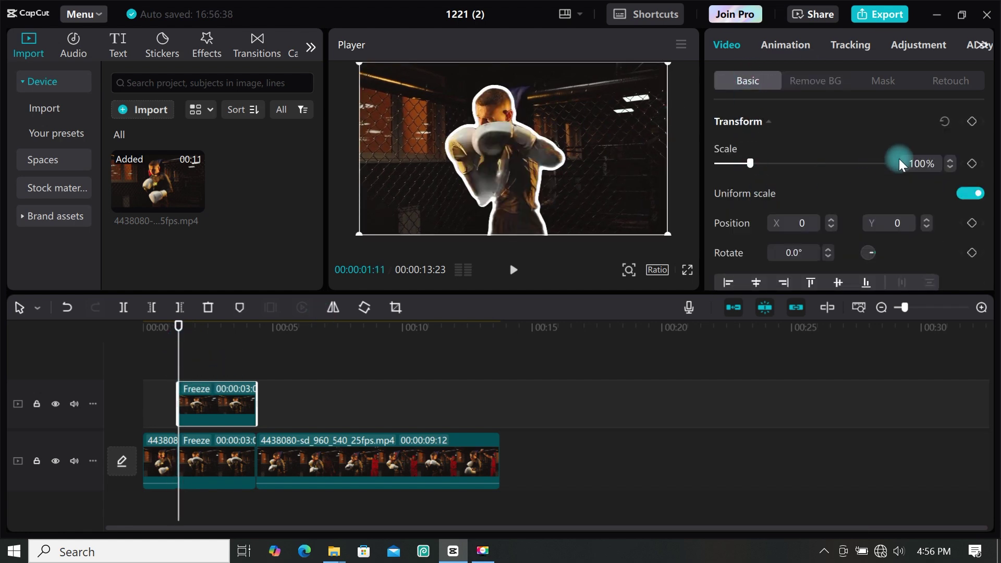
left_click(972, 122)
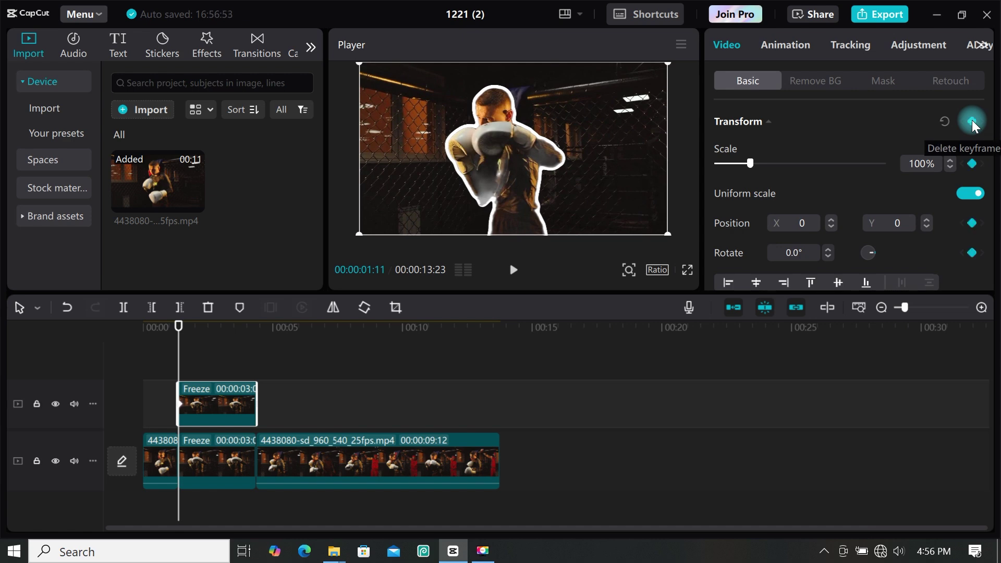
left_click_drag(180, 359, 239, 358)
left_click(239, 393)
left_click(280, 412)
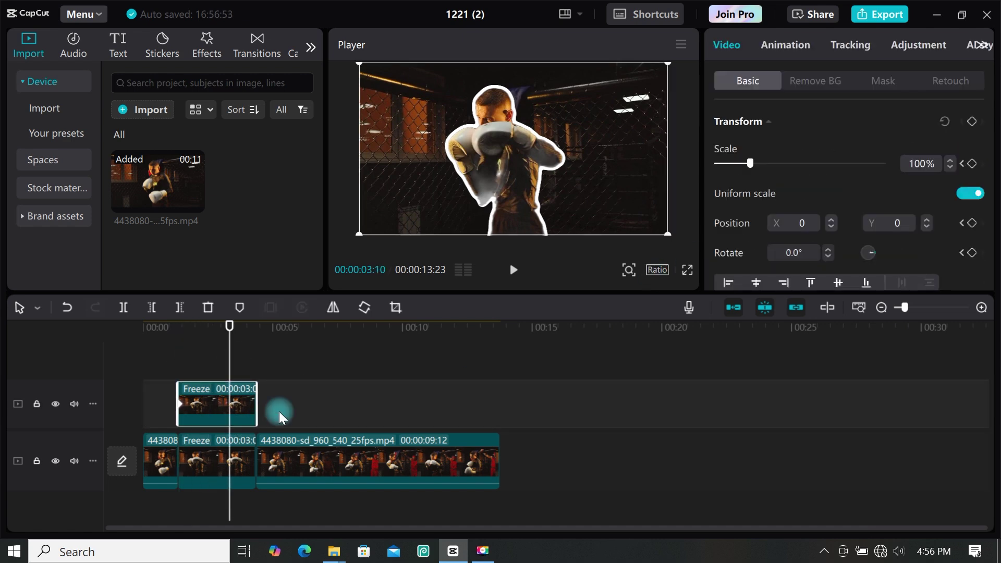
left_click_drag(754, 164, 761, 174)
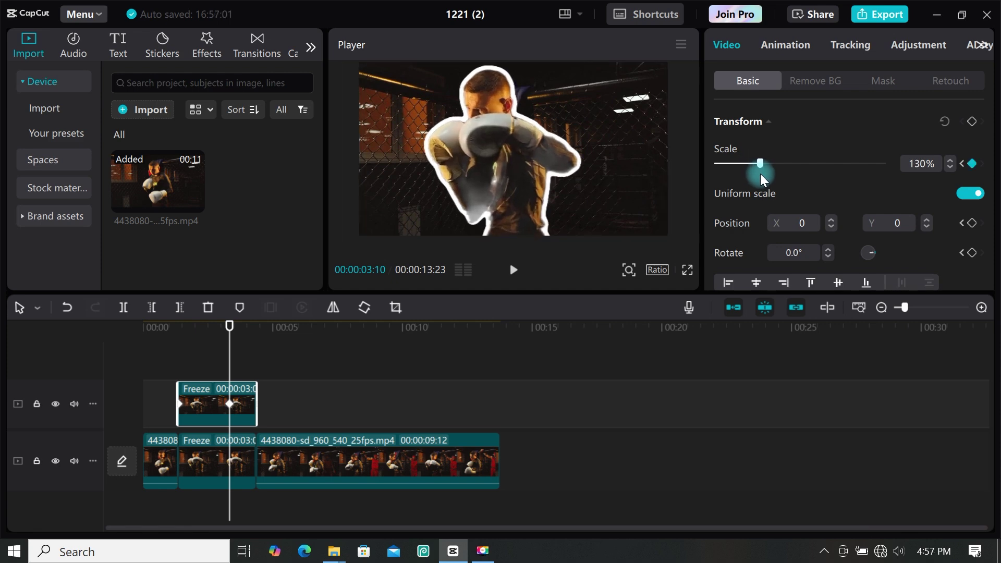
Step: Adjust the lower boxer freeze clip with reduced exposure, higher contrast and saturation, and a positive vignette
left_click(180, 360)
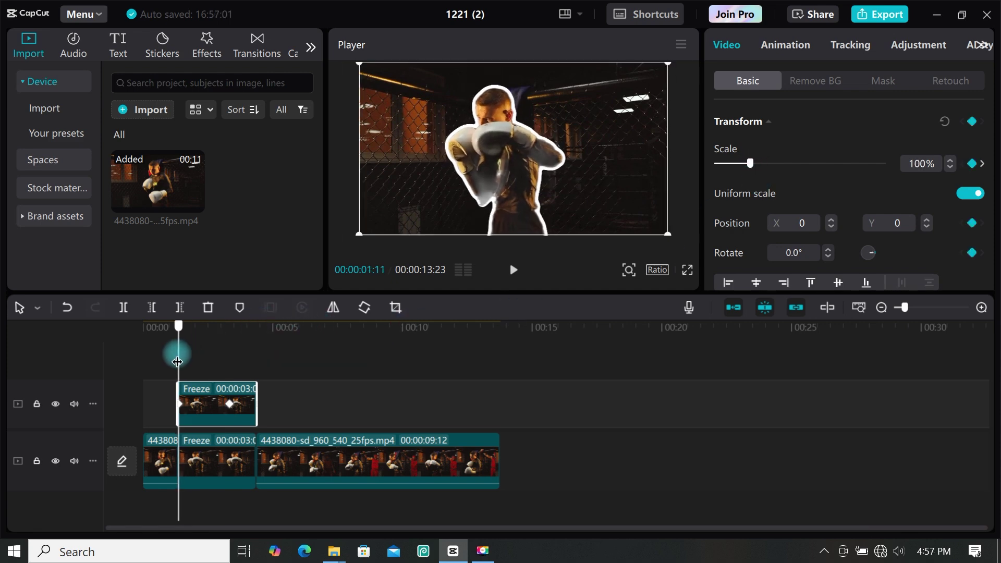
left_click(218, 471)
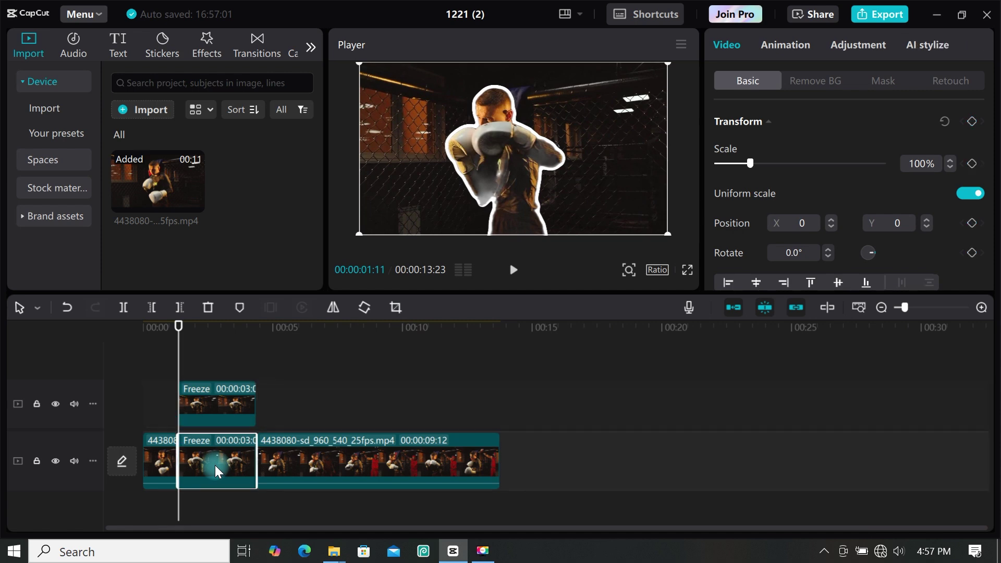
left_click(860, 48)
left_click_drag(993, 125, 993, 201)
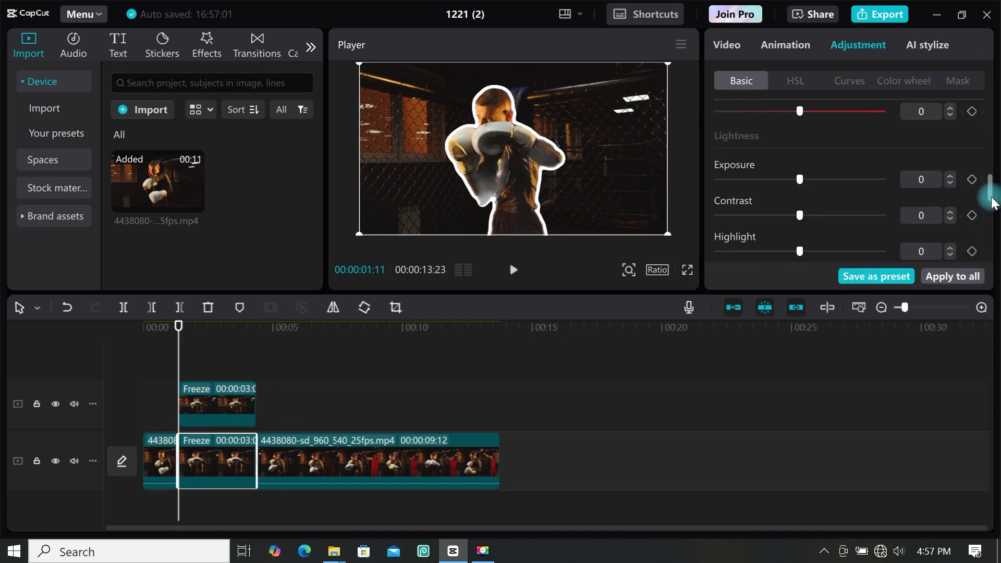
left_click_drag(799, 179, 778, 179)
left_click(819, 215)
left_click(850, 111)
left_click_drag(988, 191, 991, 255)
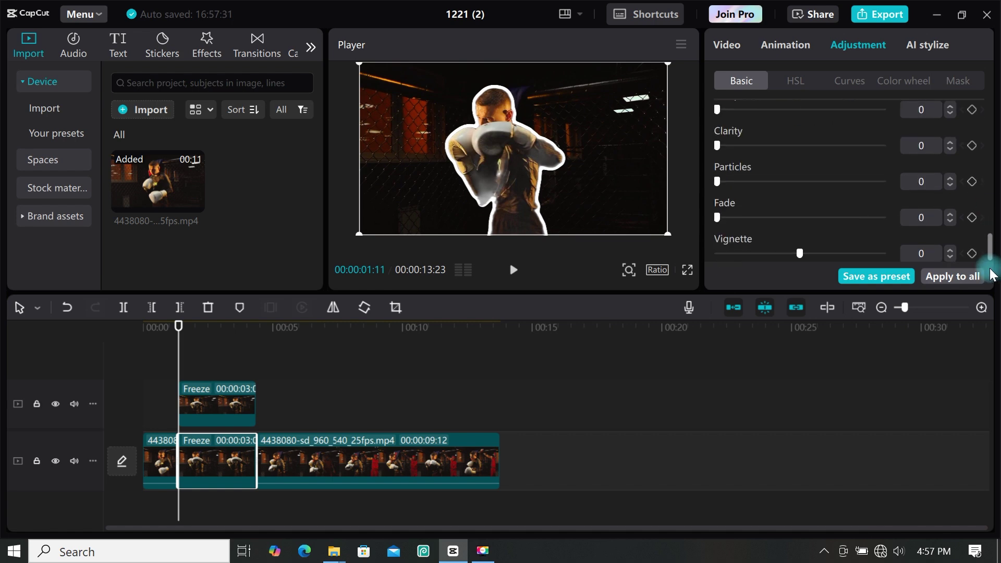
left_click(814, 253)
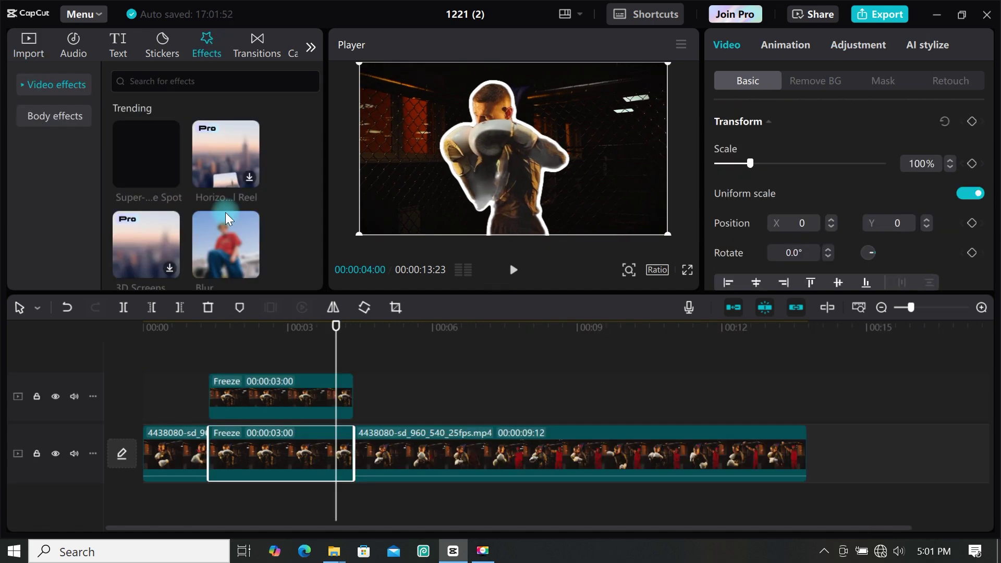
Step: Apply the Blur video effect to the lower boxer freeze clip and reduce its strength
left_click_drag(226, 244, 282, 455)
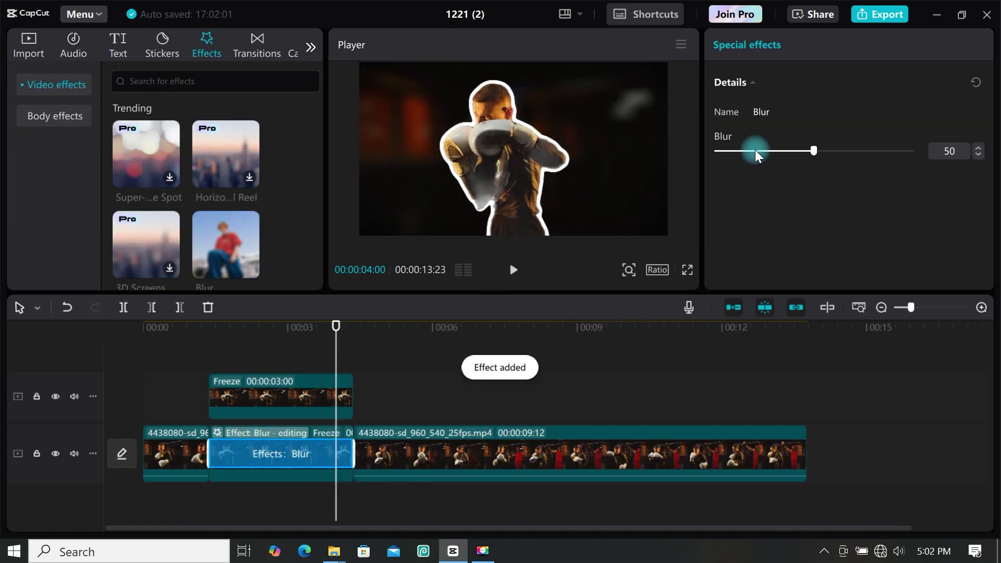
left_click_drag(755, 150, 746, 151)
Step: Add a default text clip at 00:00:02:12 and begin its wording with "THE"
left_click_drag(201, 339, 247, 354)
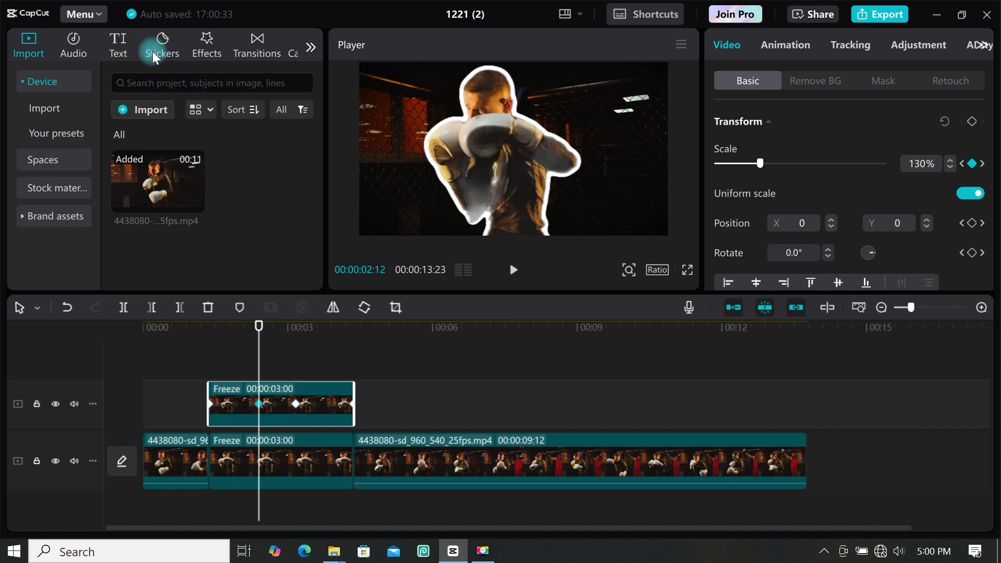
left_click(127, 42)
left_click(166, 148)
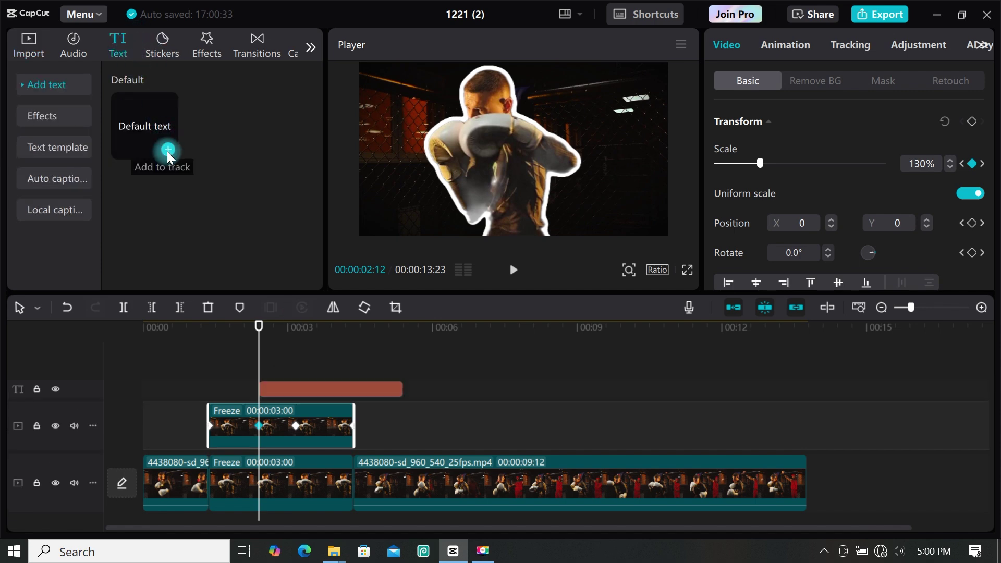
type("THE boxe")
key("BackSpace")
key("BackSpace")
key("BackSpace")
key("BackSpace")
key("BackSpace")
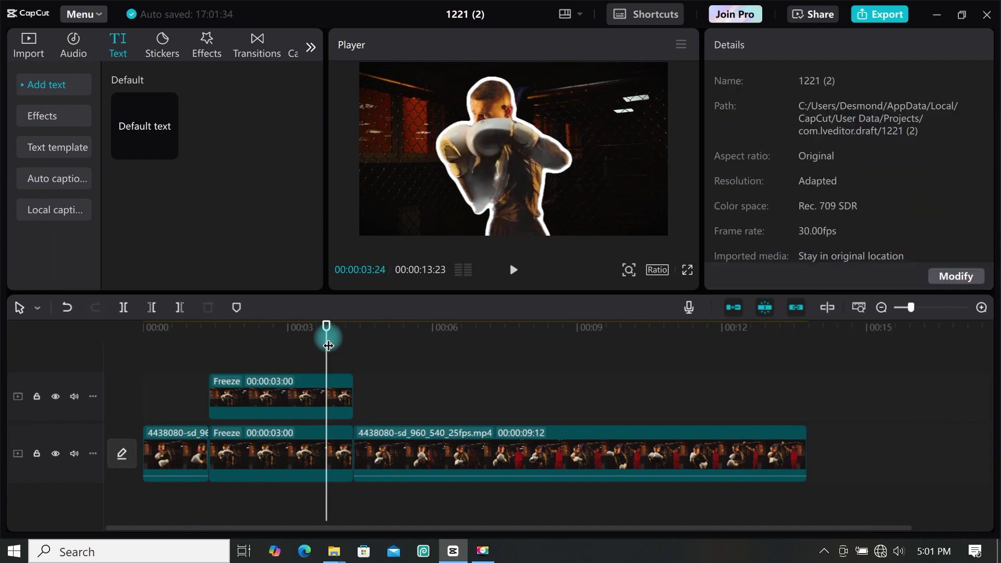
left_click_drag(327, 333, 259, 353)
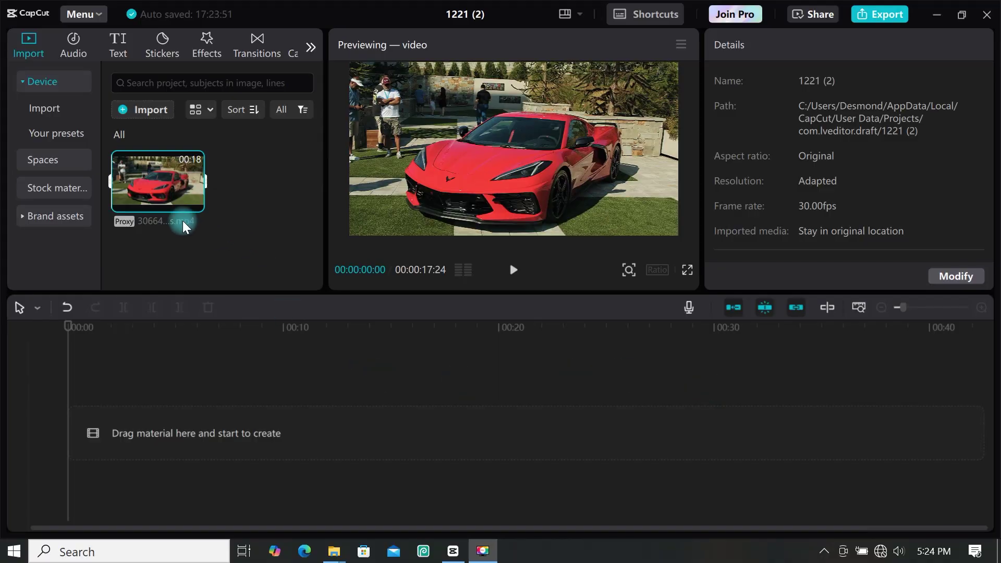
Step: Add the red car video to the empty timeline and show the clip's basic transform settings
left_click_drag(129, 195, 167, 419)
left_click(746, 76)
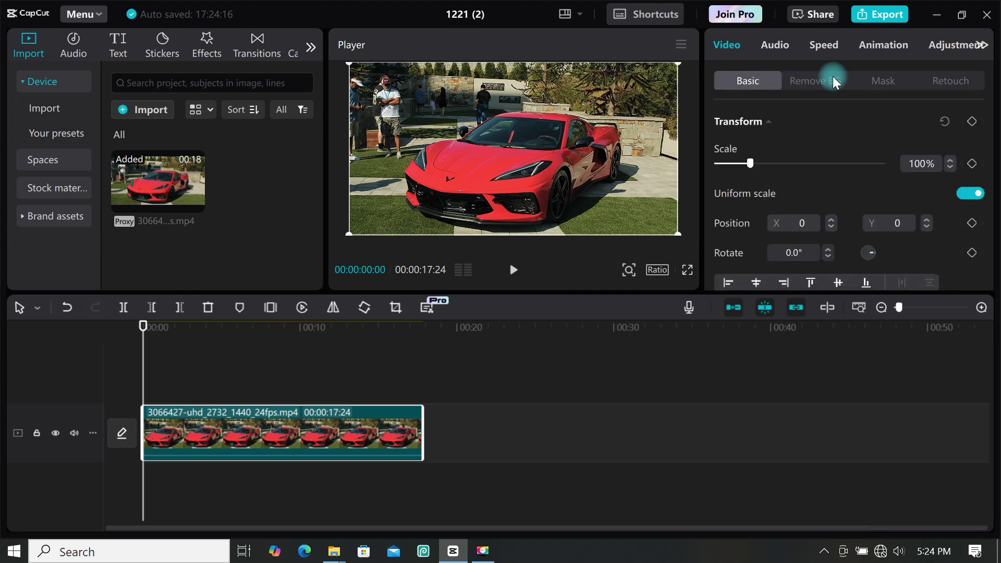
Step: Open the HSL adjustment for the red car clip and set the red range's tint to 100
left_click(933, 49)
left_click(756, 83)
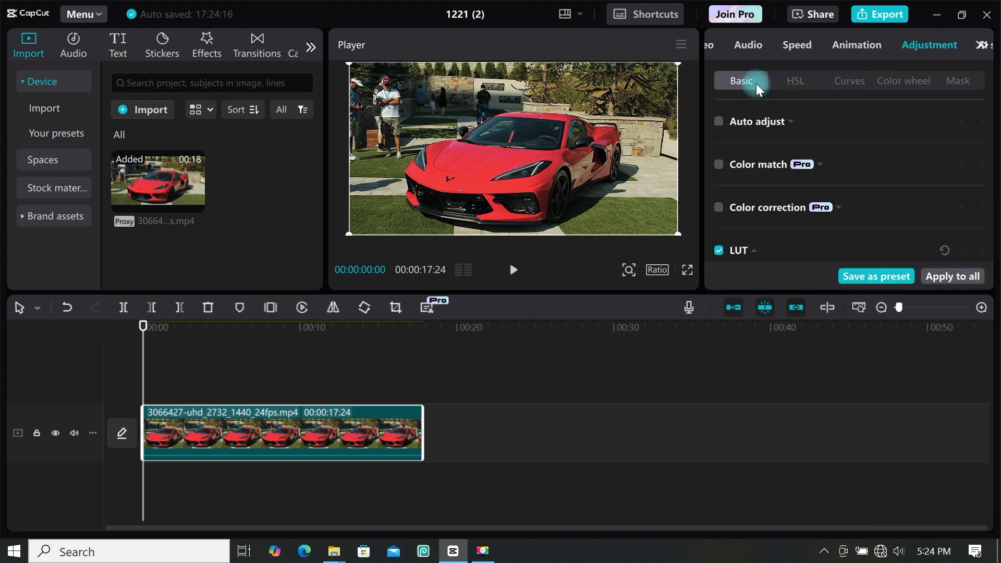
left_click(796, 80)
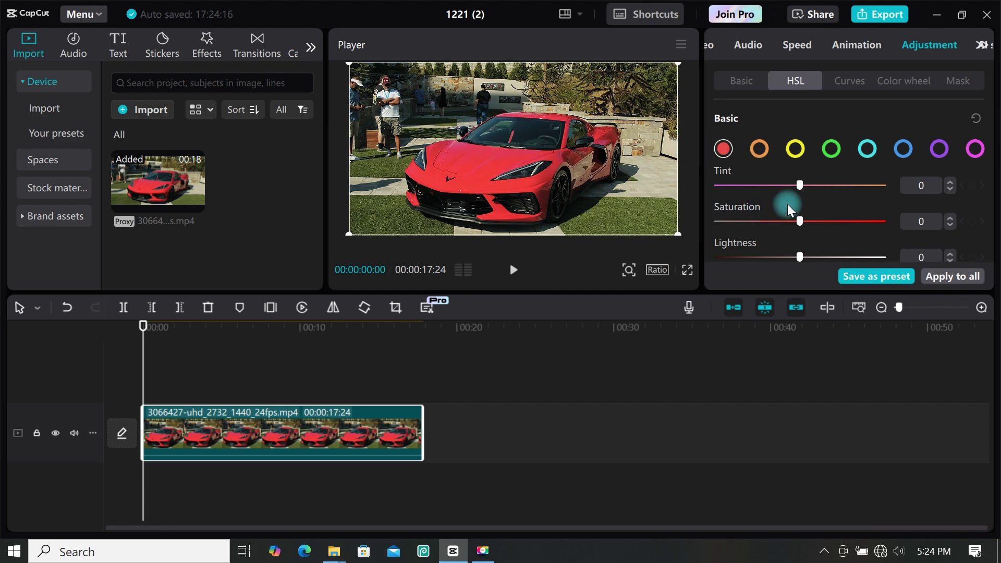
left_click_drag(802, 182, 865, 186)
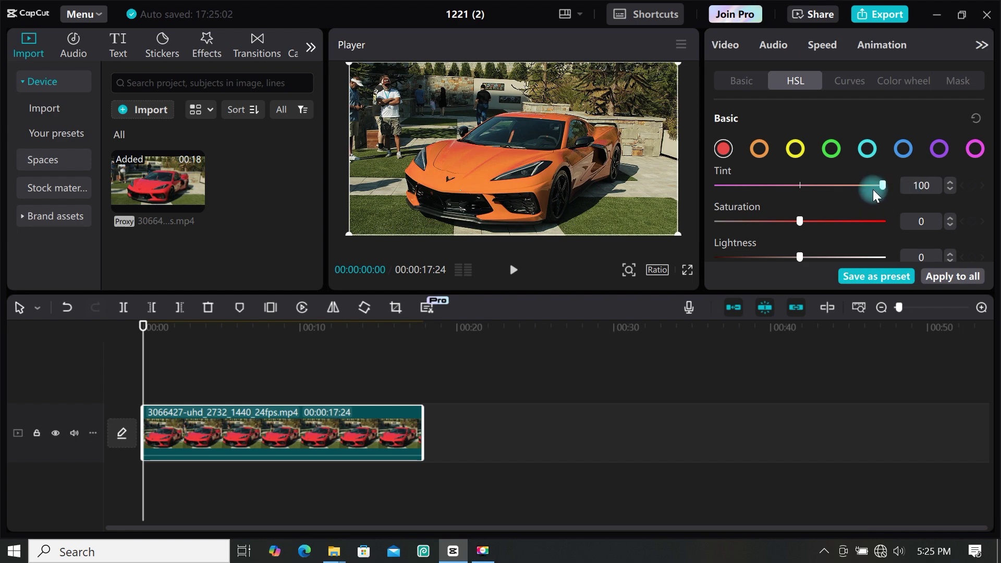
Step: Try a red tint of -100, undo that tint change, and reduce the red range's saturation
left_click_drag(880, 187, 752, 187)
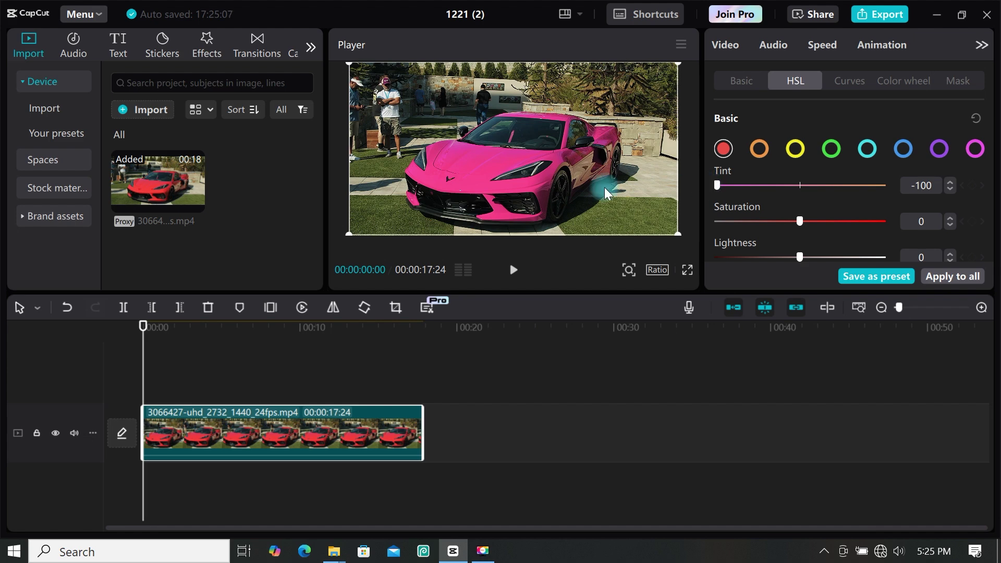
key("ctrl+z")
left_click_drag(800, 221, 753, 220)
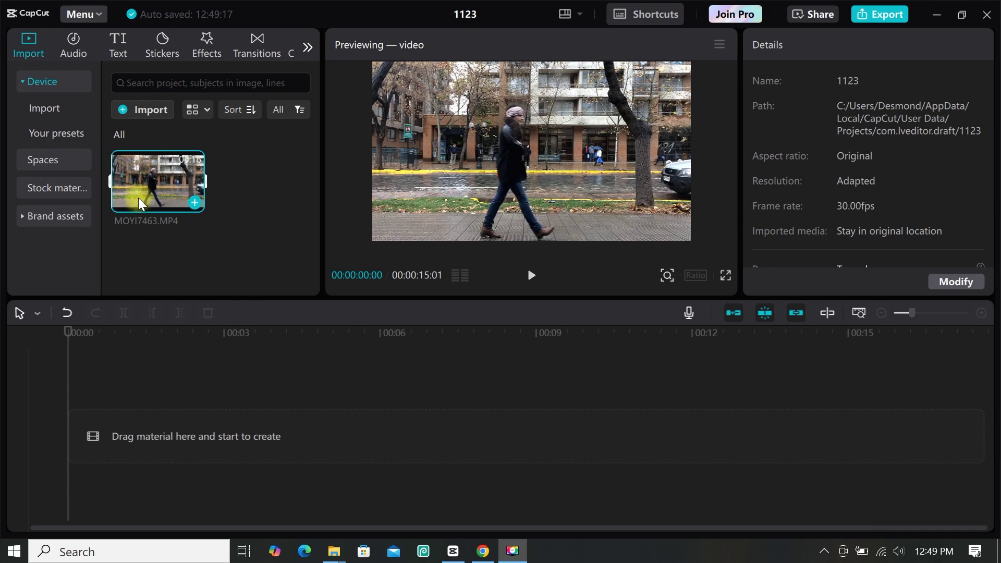
Step: Add MOYI7463.MP4 to the empty timeline of project 1123 and trim the clip to 12 seconds
left_click_drag(157, 177, 207, 415)
left_click(207, 416)
key("q")
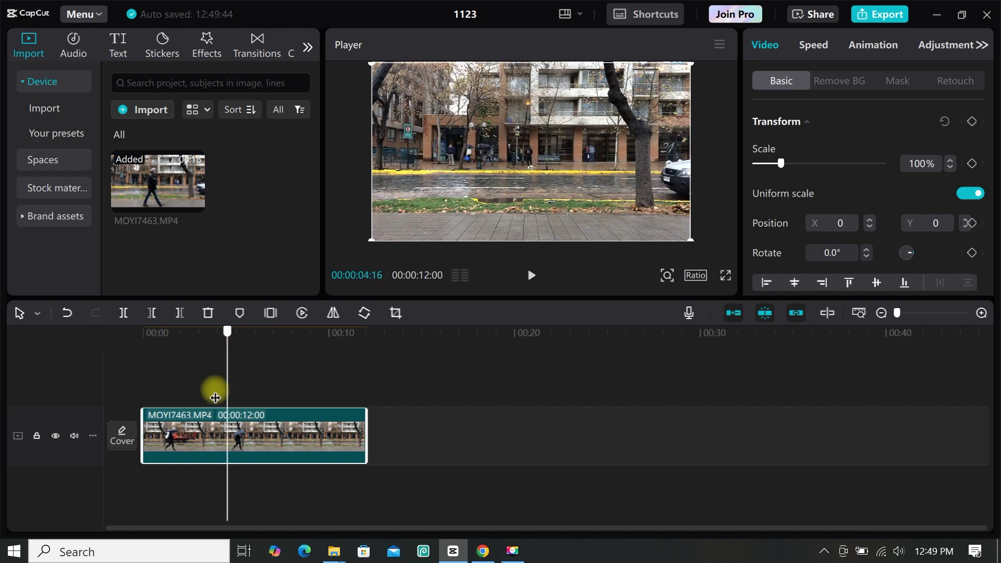
Step: Create a freeze frame at 00:00:00:28 on a track above, extend it to the video's end, and apply auto background removal
mouse_move(148, 373)
left_mouse_down()
mouse_move(141, 354)
mouse_move(163, 374)
mouse_move(160, 360)
left_mouse_up()
left_click(271, 313)
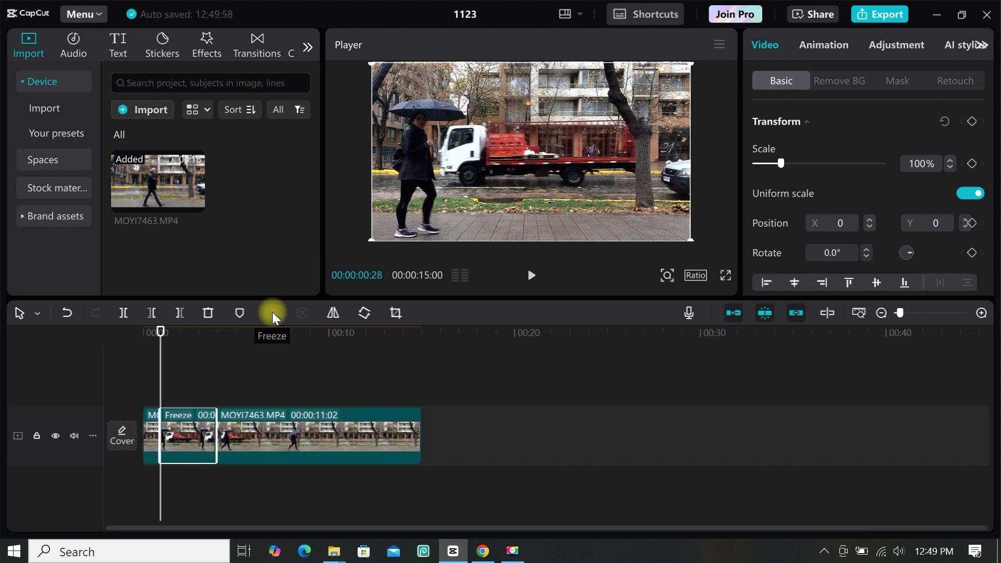
left_click_drag(193, 438, 195, 360)
left_click_drag(219, 398, 367, 401)
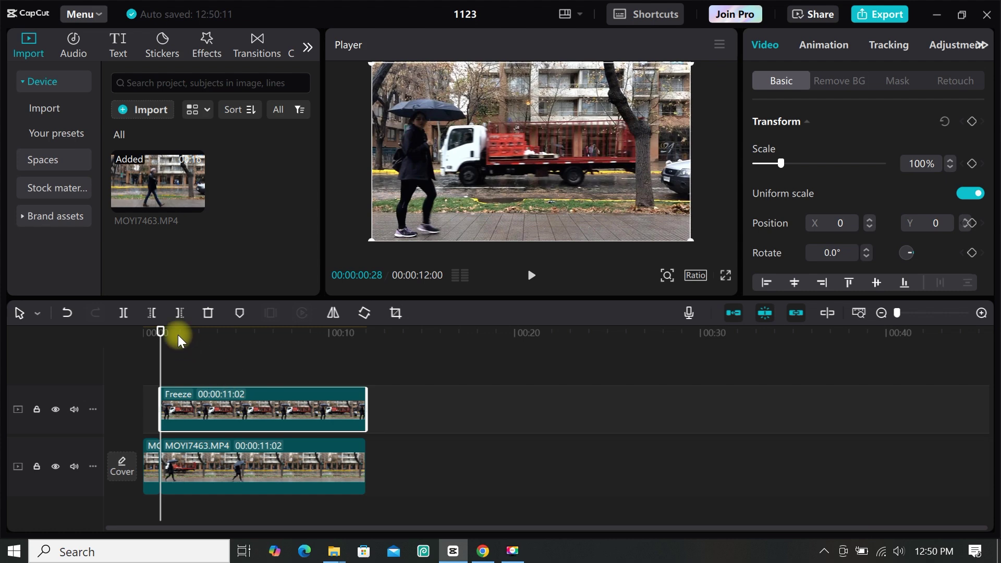
left_click(840, 81)
left_click(759, 123)
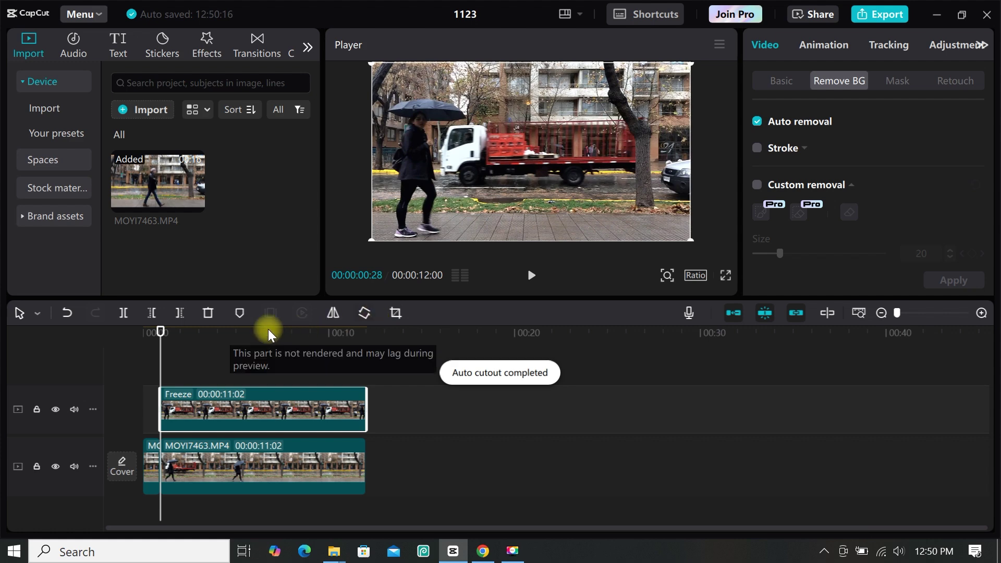
Step: Create a freeze frame at 00:00:01:20 on another upper track, extend it to the video's end, and apply auto background removal
mouse_move(155, 372)
left_mouse_down()
mouse_move(158, 364)
mouse_move(182, 376)
mouse_move(174, 371)
left_mouse_up()
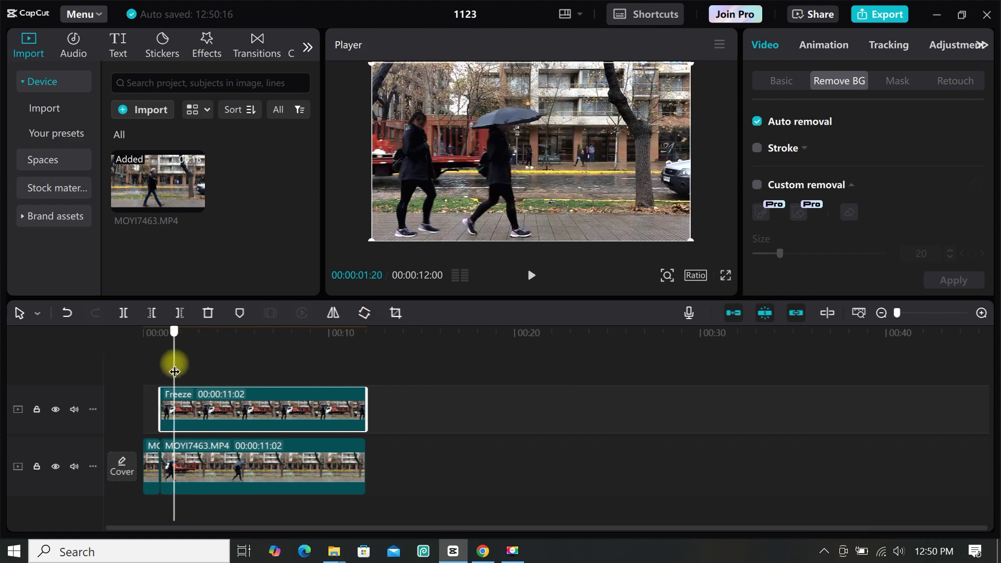
left_click(270, 313)
left_click(203, 476)
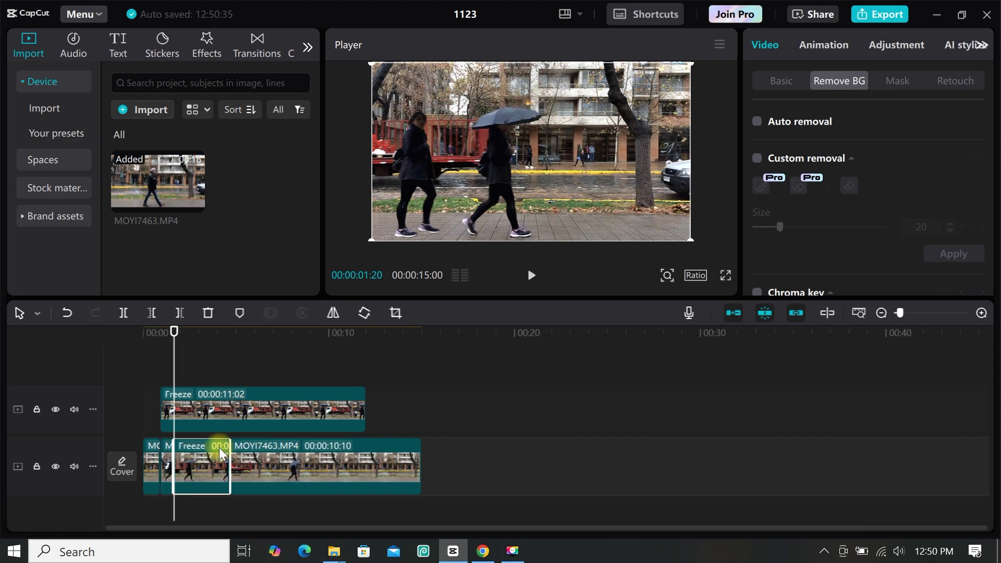
left_click_drag(203, 476, 366, 415)
left_click(757, 121)
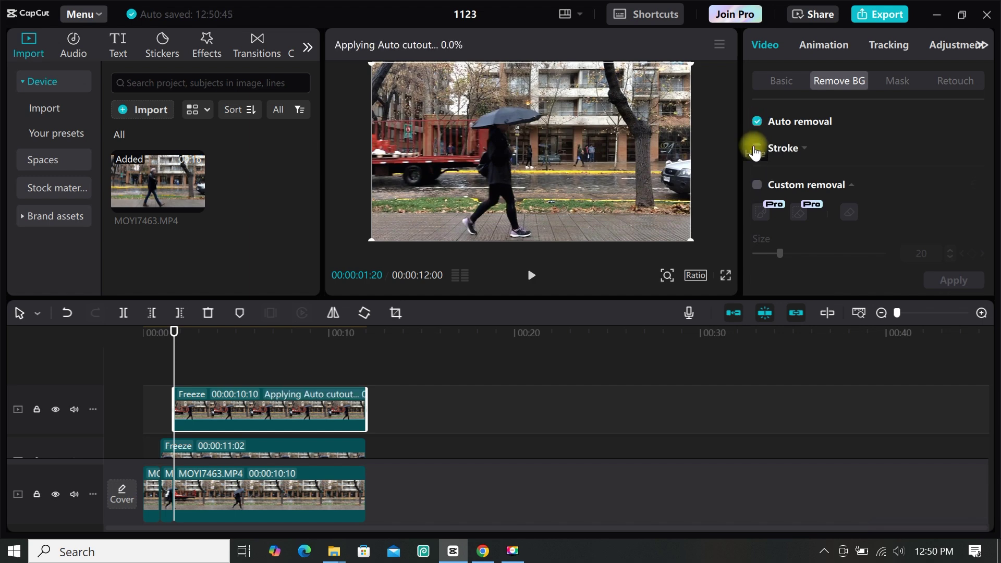
Step: Move the freeze frame at 00:00:02:29 to an upper track, apply auto background removal, and preview the sequence
left_click(212, 497)
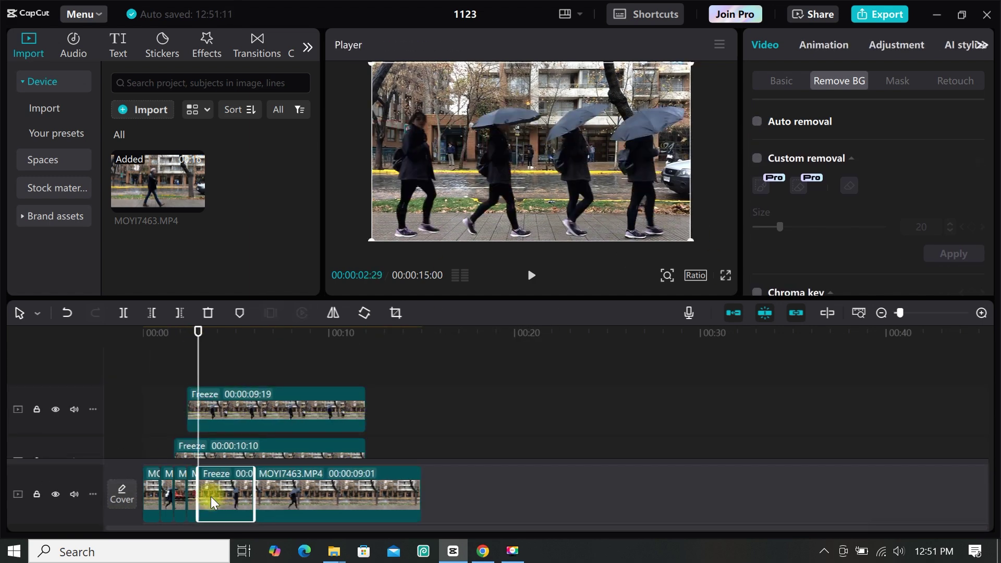
left_click(356, 407)
left_click(757, 121)
left_click(532, 275)
left_click_drag(202, 347, 32, 390)
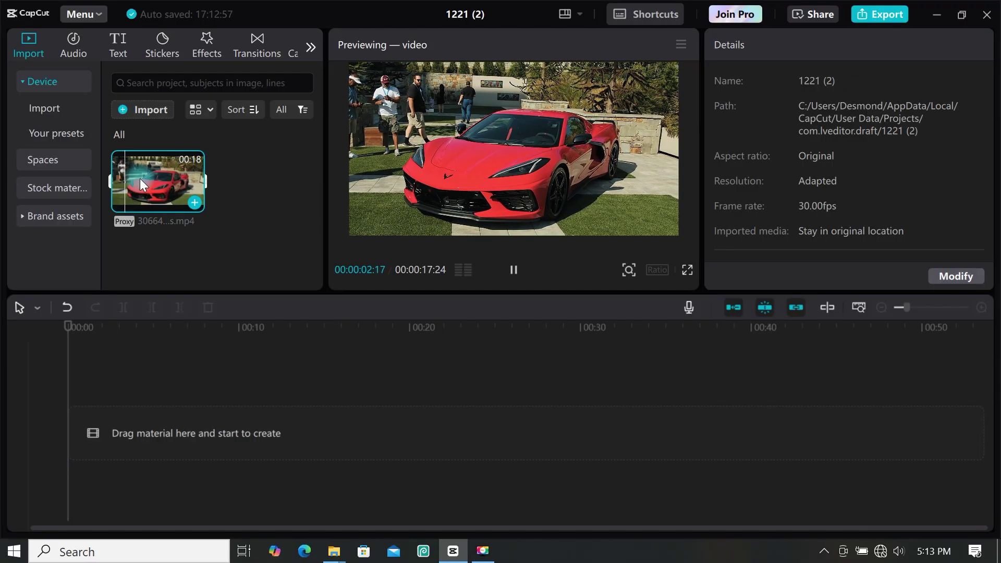
Step: Add the red car video to the empty timeline of project 1221 (2) and open its HSL adjustment
left_click_drag(140, 178, 183, 416)
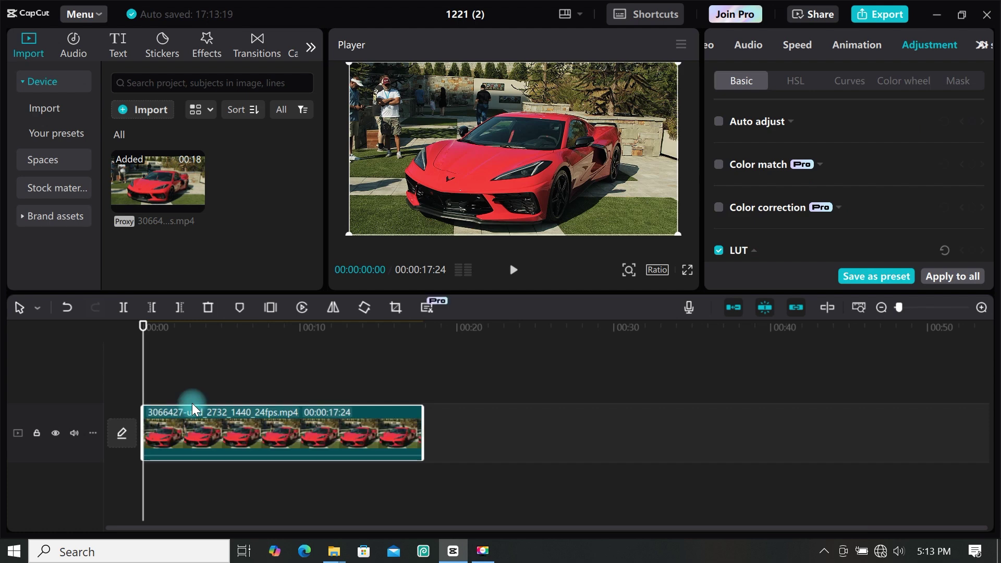
left_click(165, 417)
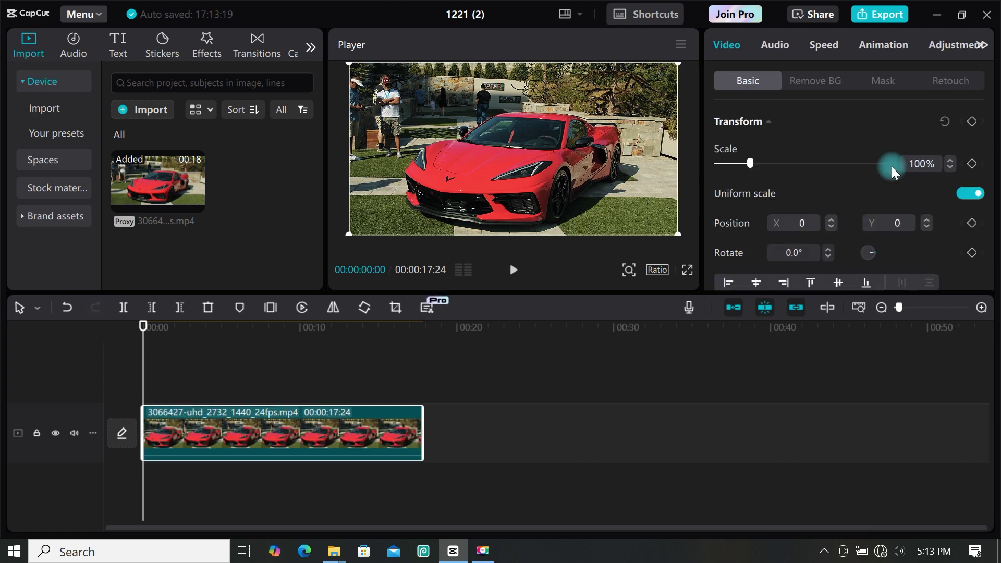
left_click(947, 45)
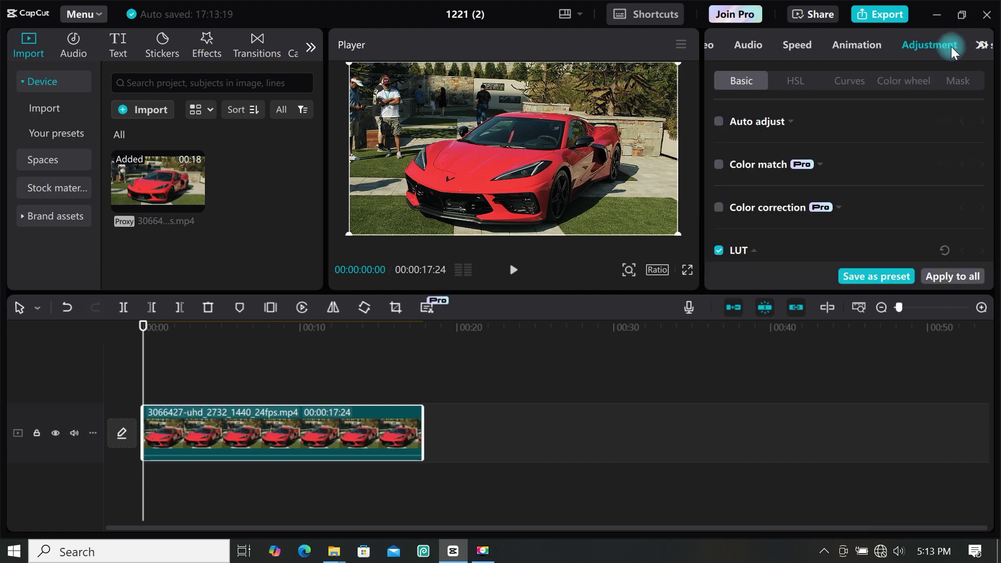
left_click(787, 79)
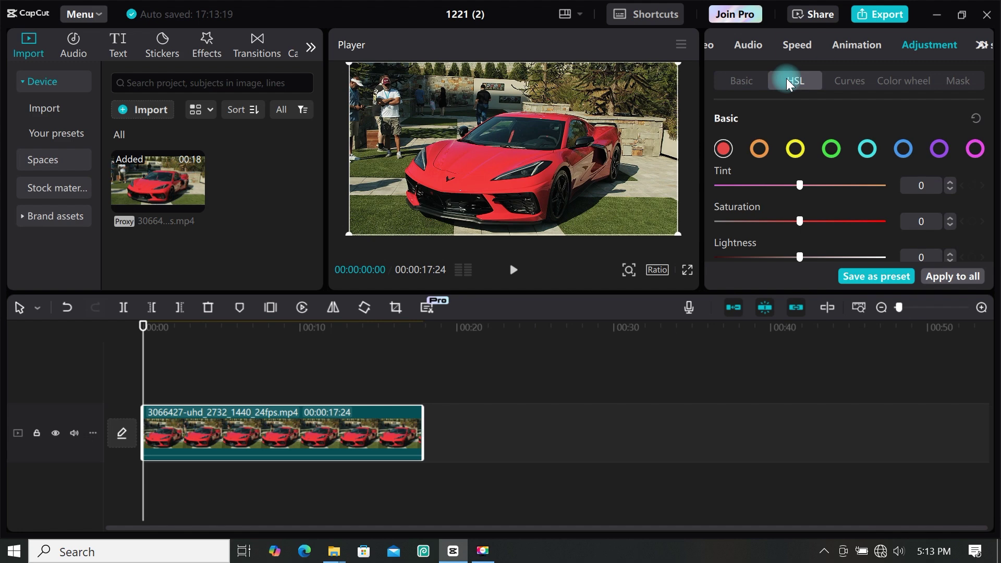
scroll(861, 156, "down", 1)
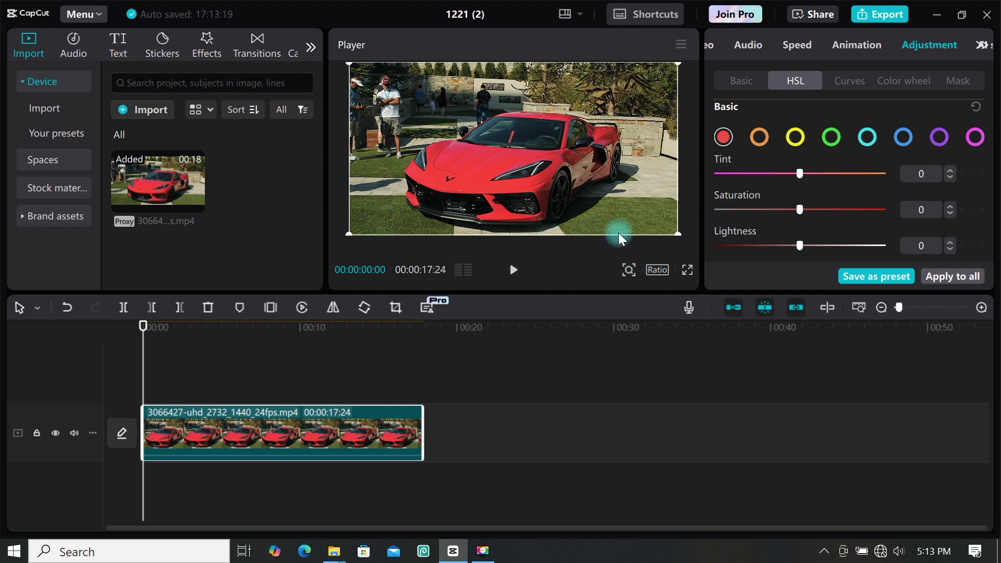
Step: Set the HSL saturation of the car clip's green, orange and cyan ranges to -100
left_click(832, 138)
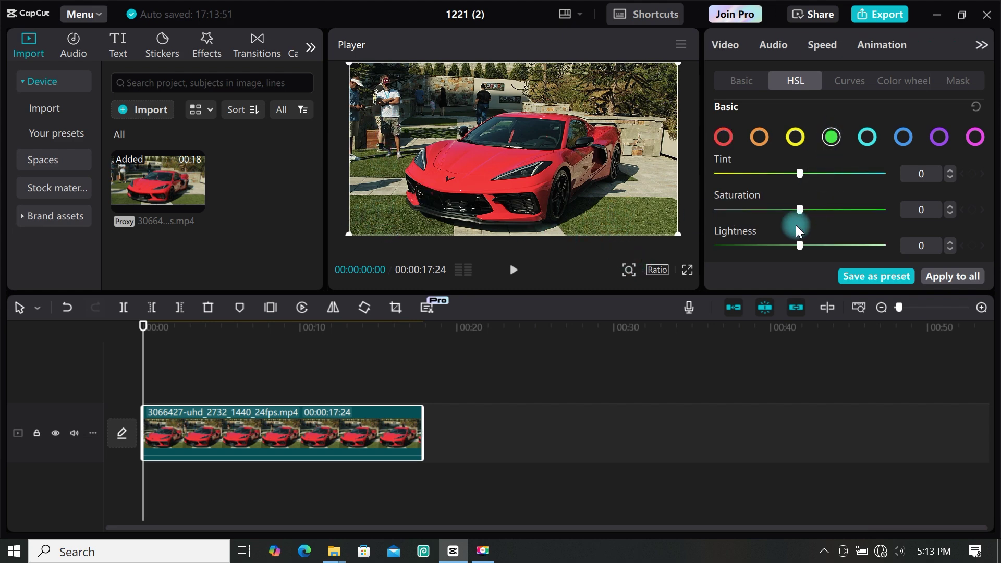
left_click_drag(799, 209, 732, 211)
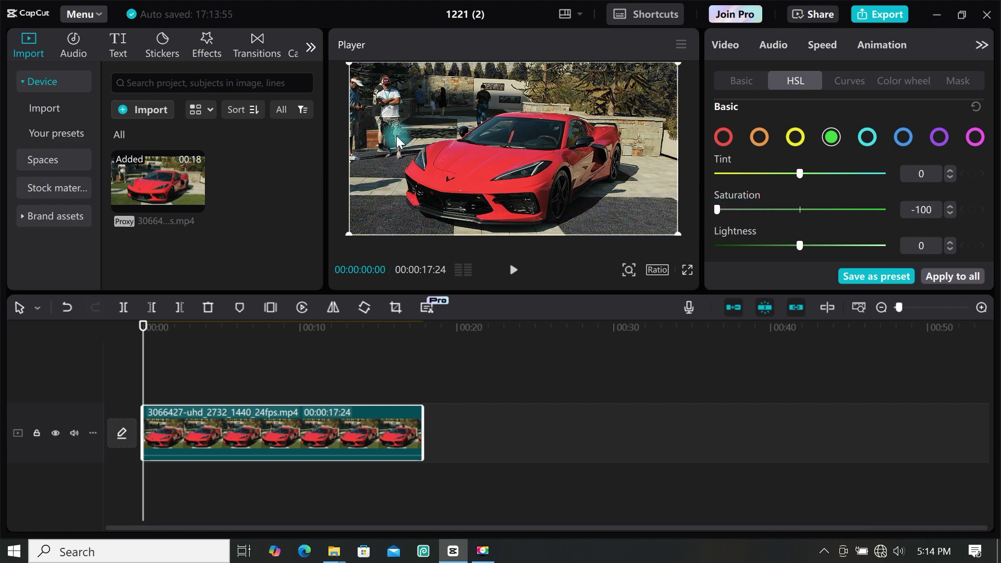
left_click(759, 137)
left_click_drag(799, 210, 737, 211)
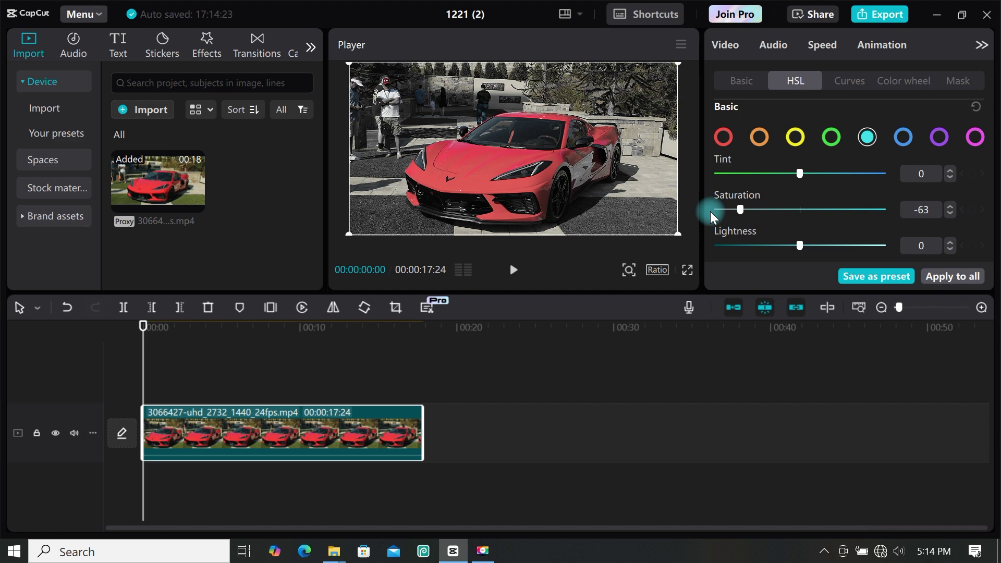
left_click_drag(710, 212, 702, 211)
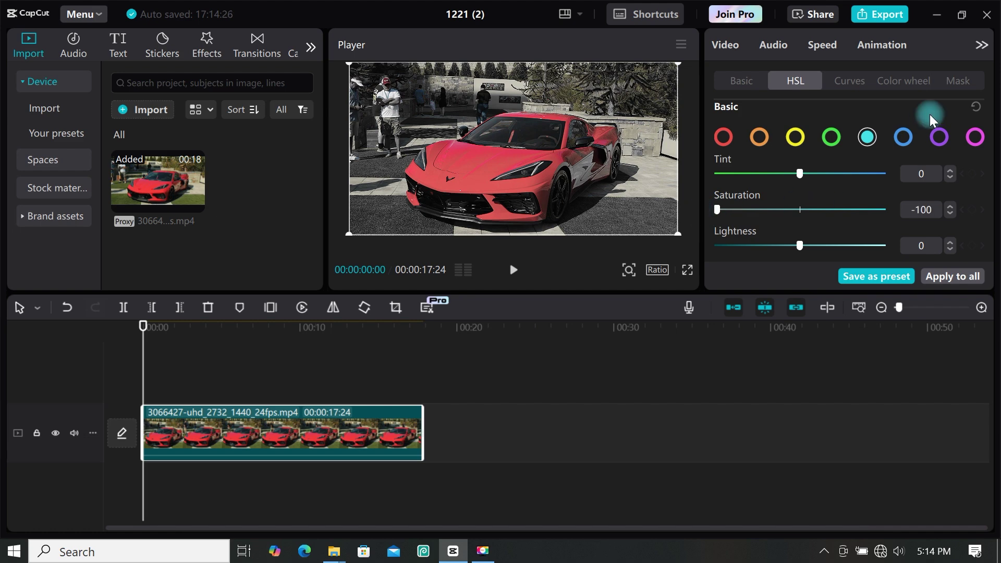
Step: Set the car clip's HSL saturation to -100 for blue and purple, and to 39 for red
left_click(903, 137)
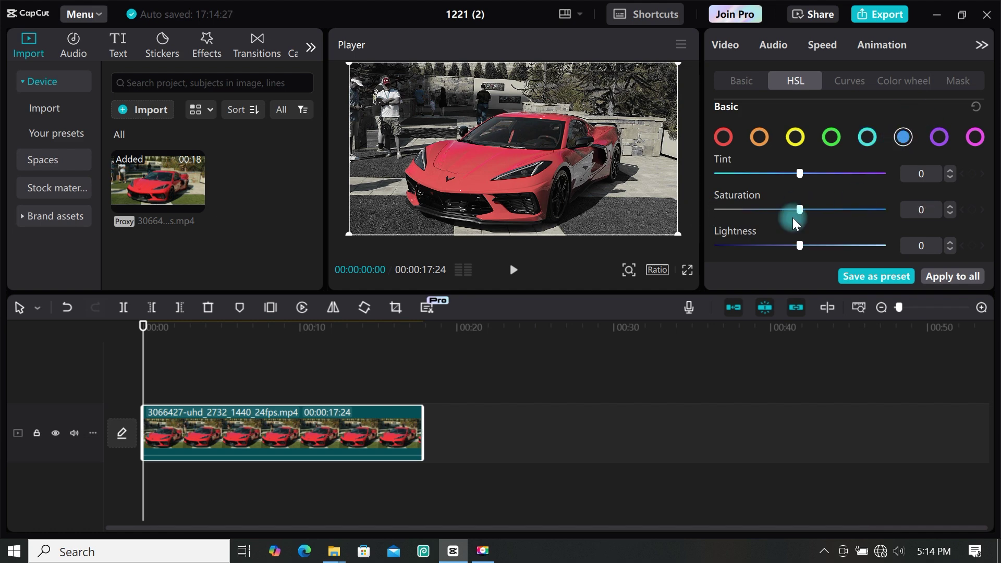
left_click(934, 141)
left_click_drag(800, 210, 716, 211)
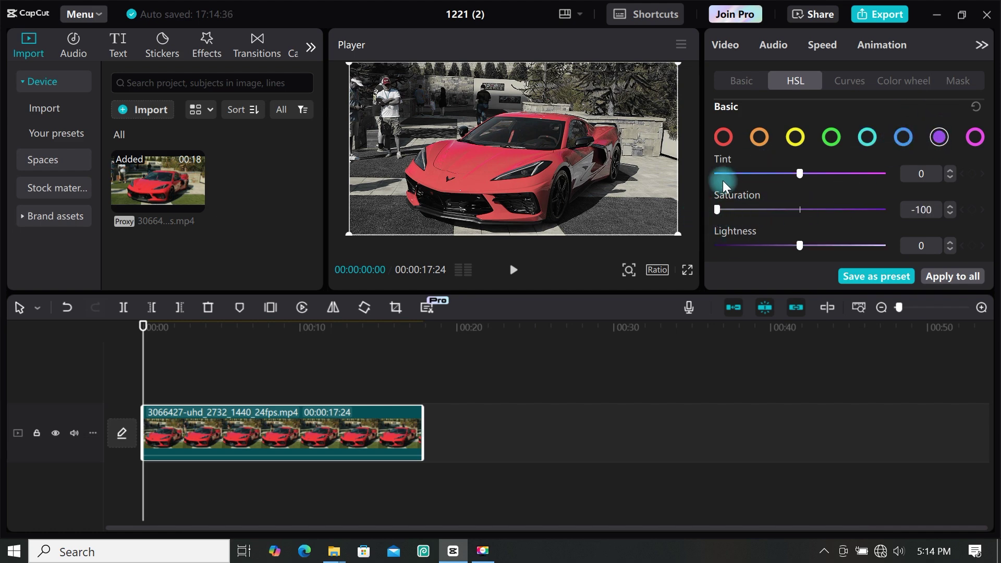
left_click(723, 138)
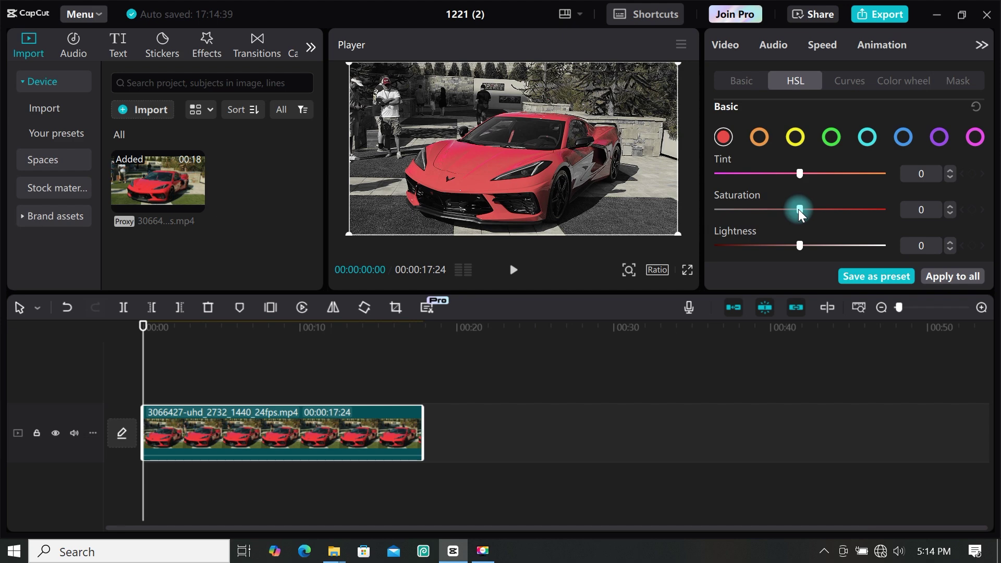
left_click_drag(799, 209, 825, 212)
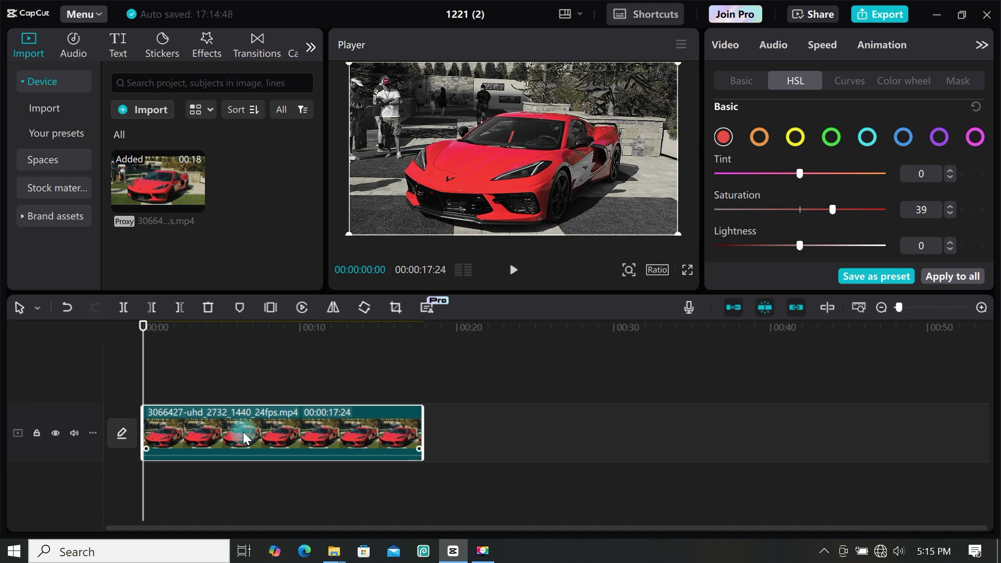
Step: Duplicate the car clip onto the track above, fully desaturate the copy's reds, and set its green lightness to -75
left_click_drag(243, 429, 258, 381, "alt")
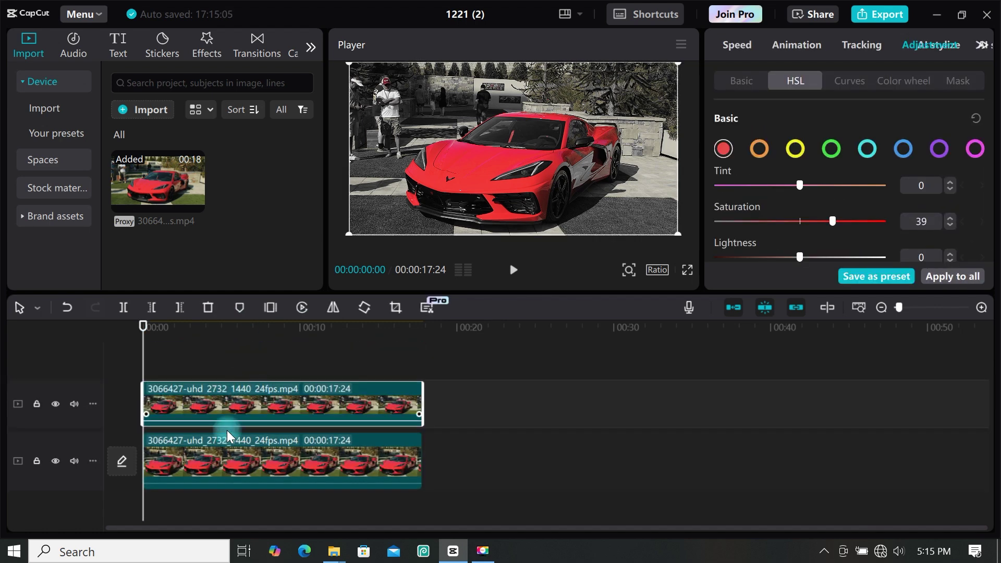
left_click_drag(832, 222, 585, 186)
left_click(831, 149)
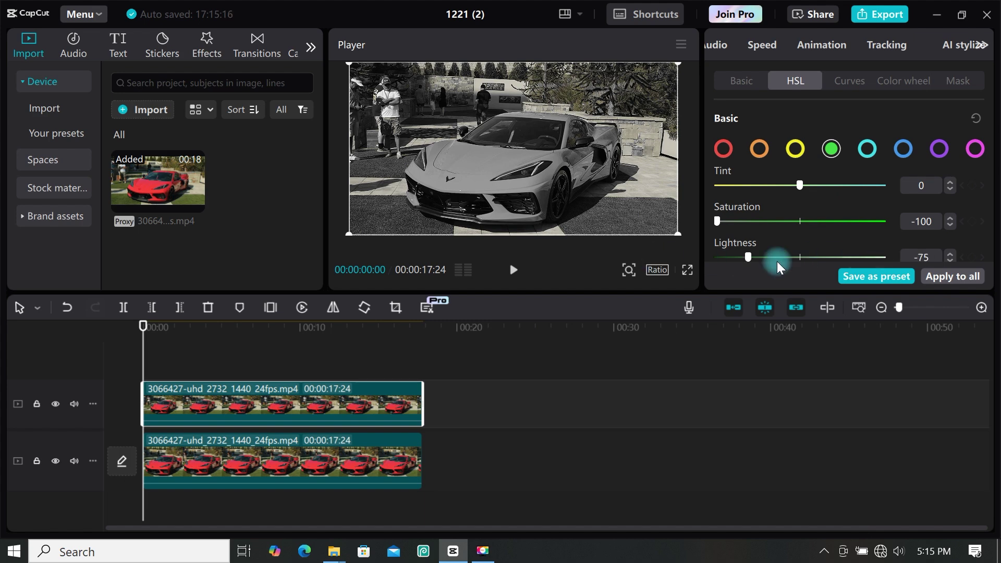
Step: Set the upper car clip's exposure to -23 in the basic adjustments
left_click(744, 81)
scroll(774, 198, "down", 6)
left_click_drag(800, 242, 798, 241)
scroll(798, 229, "up", 1)
left_click_drag(799, 155, 760, 157)
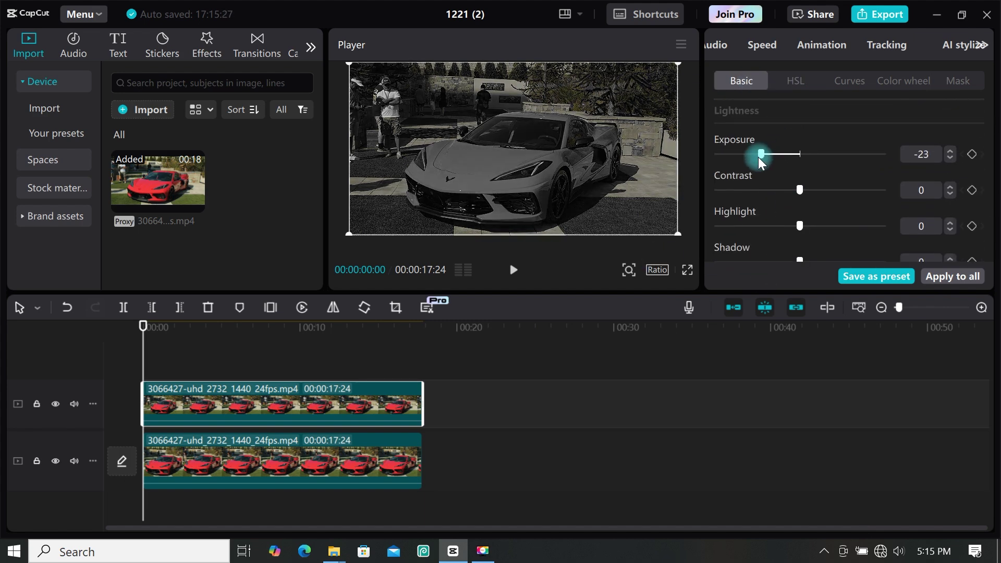
Step: Apply a Horizontal mask to the upper car clip and shift the mask toward the left side of the frame
left_click(736, 46)
left_click(900, 84)
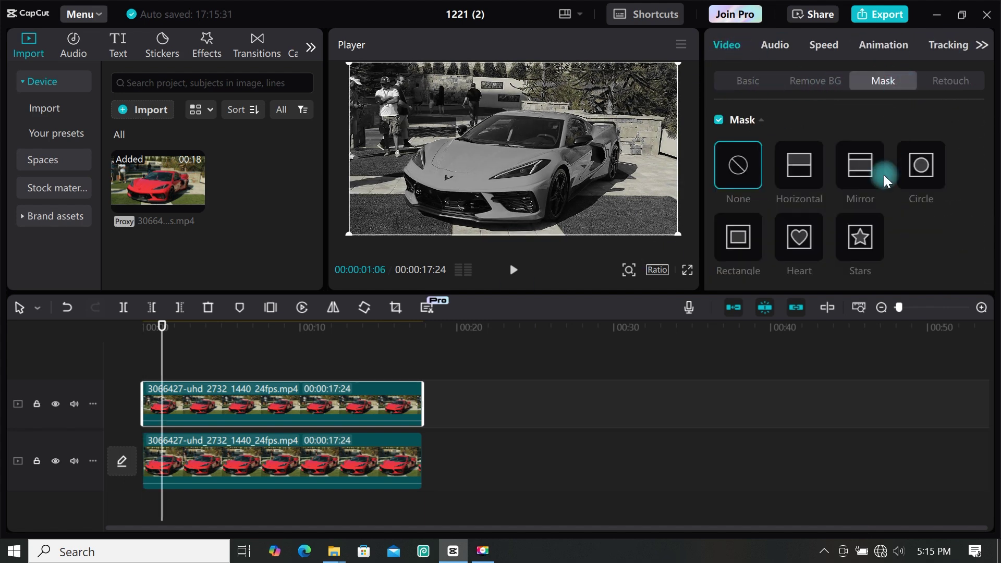
left_click(799, 165)
left_click_drag(504, 172, 399, 159)
left_click(292, 360)
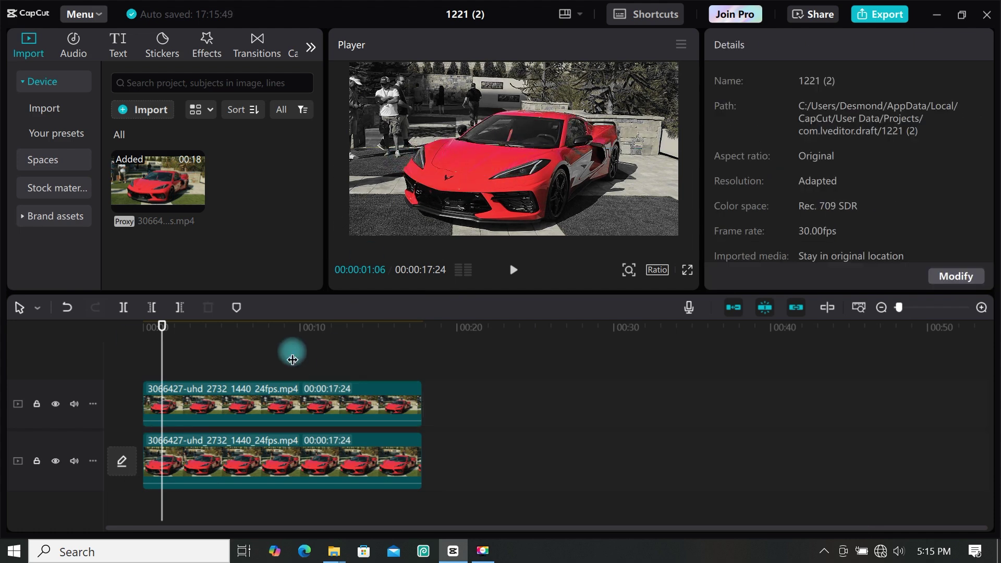
Step: Return the playhead to the timeline start, select both stacked car clips, and open their clip commands
left_click_drag(292, 360, 121, 345)
left_click_drag(473, 362, 383, 440)
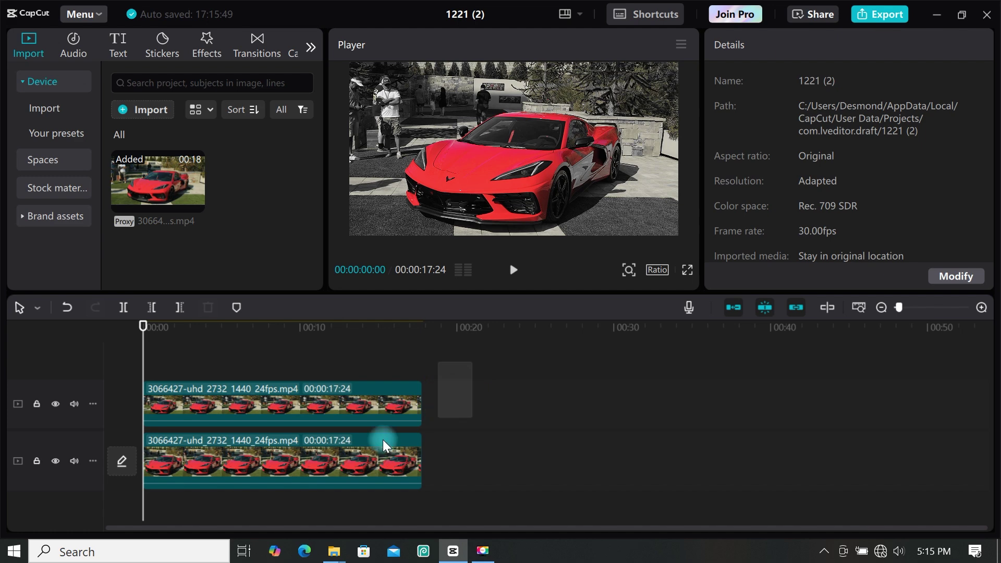
left_click(384, 446)
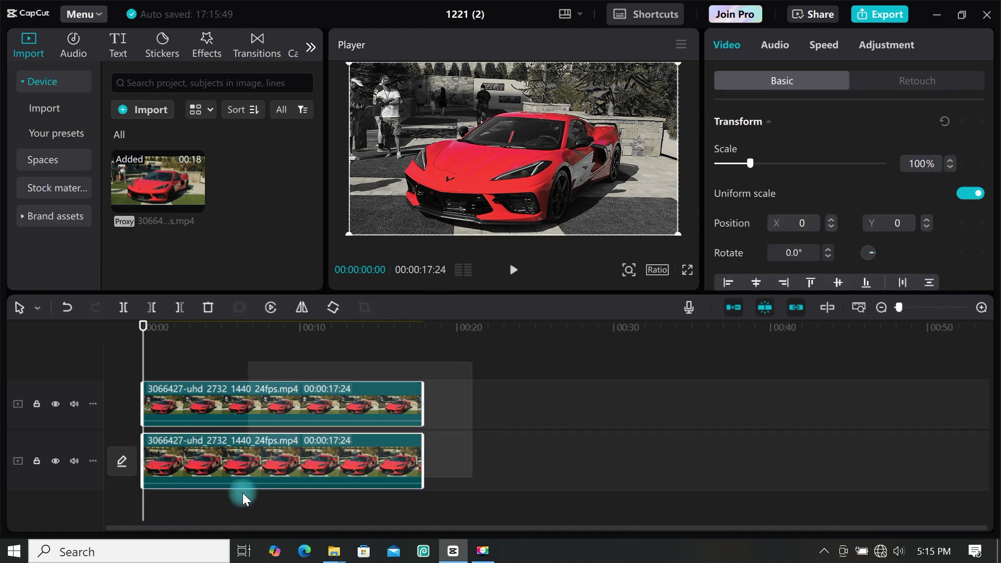
right_click(286, 449)
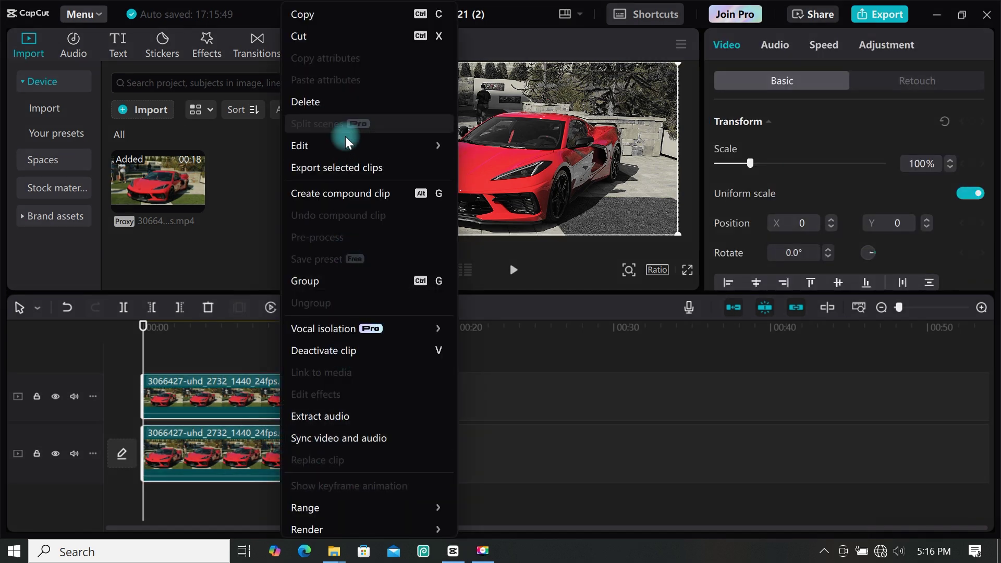